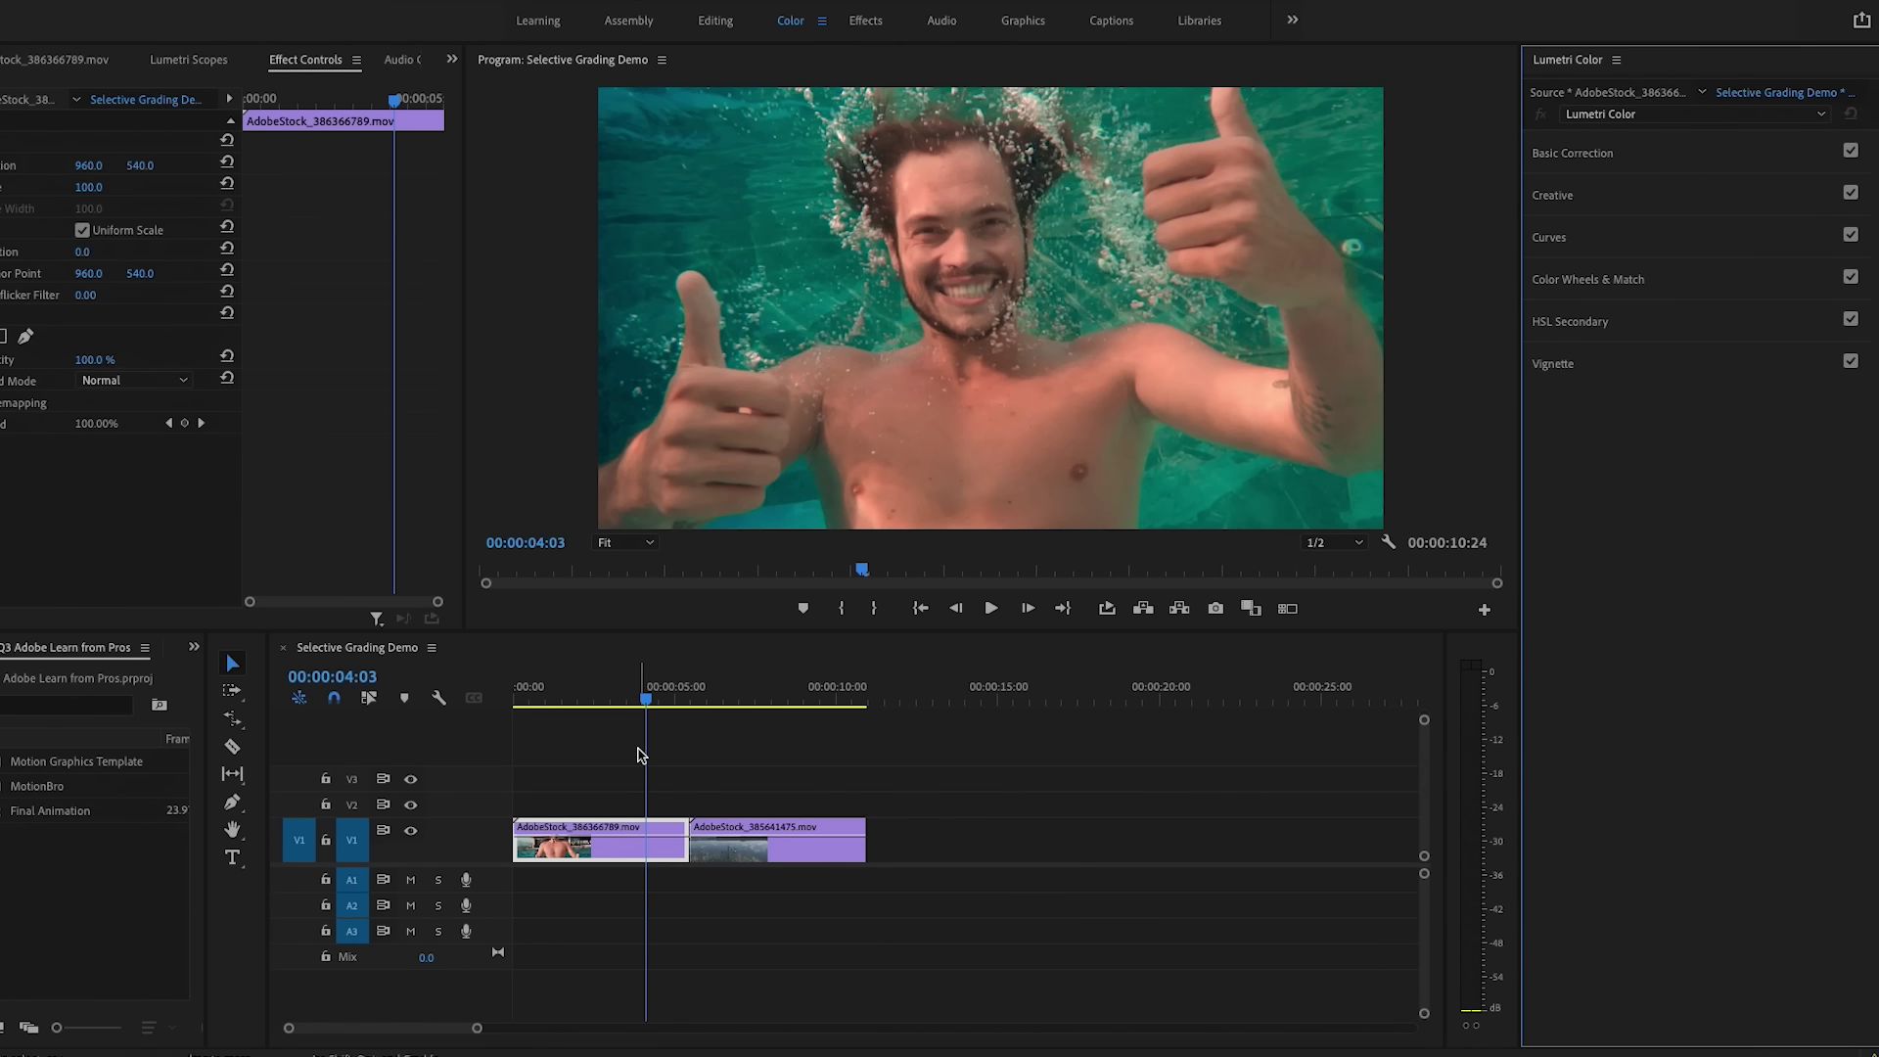
Play through the underwater and lake clips, then park on a lake clip frame
mouse_move(661, 694)
mouse_down()
mouse_move(719, 708)
mouse_move(648, 708)
mouse_up()
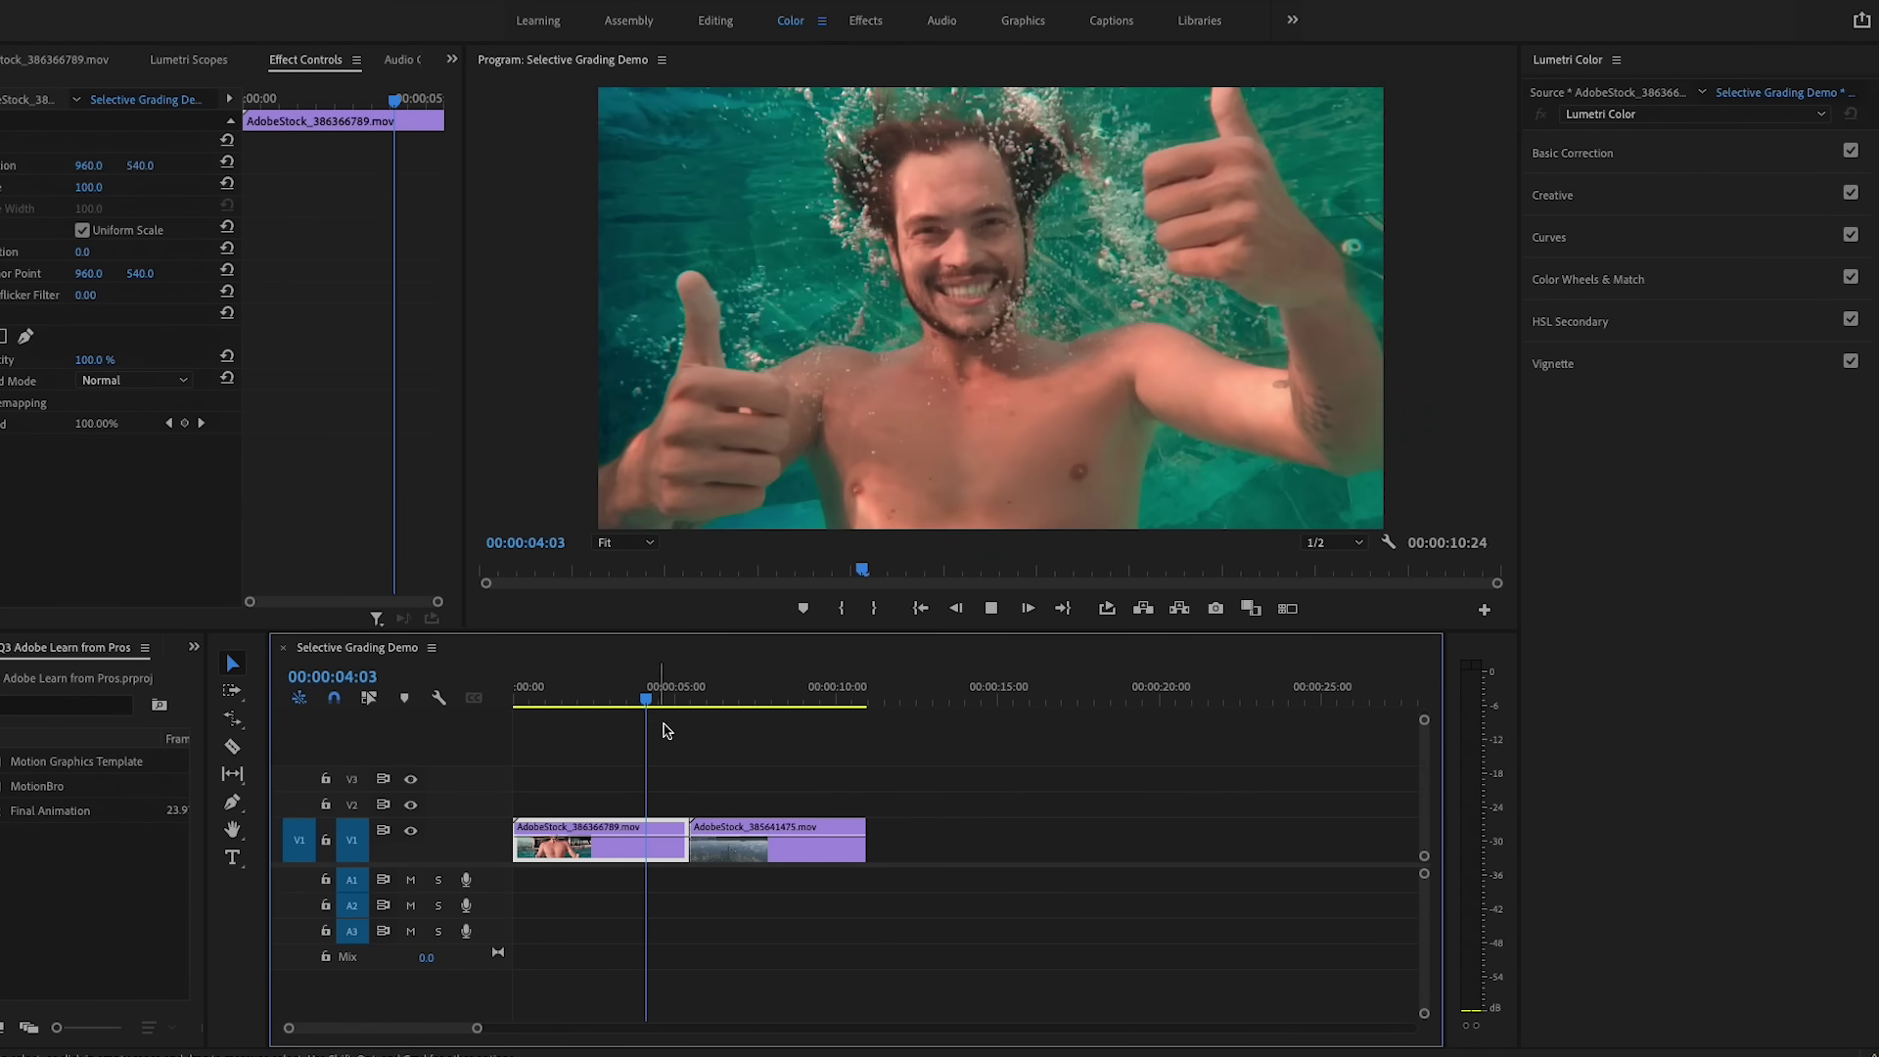
key(space)
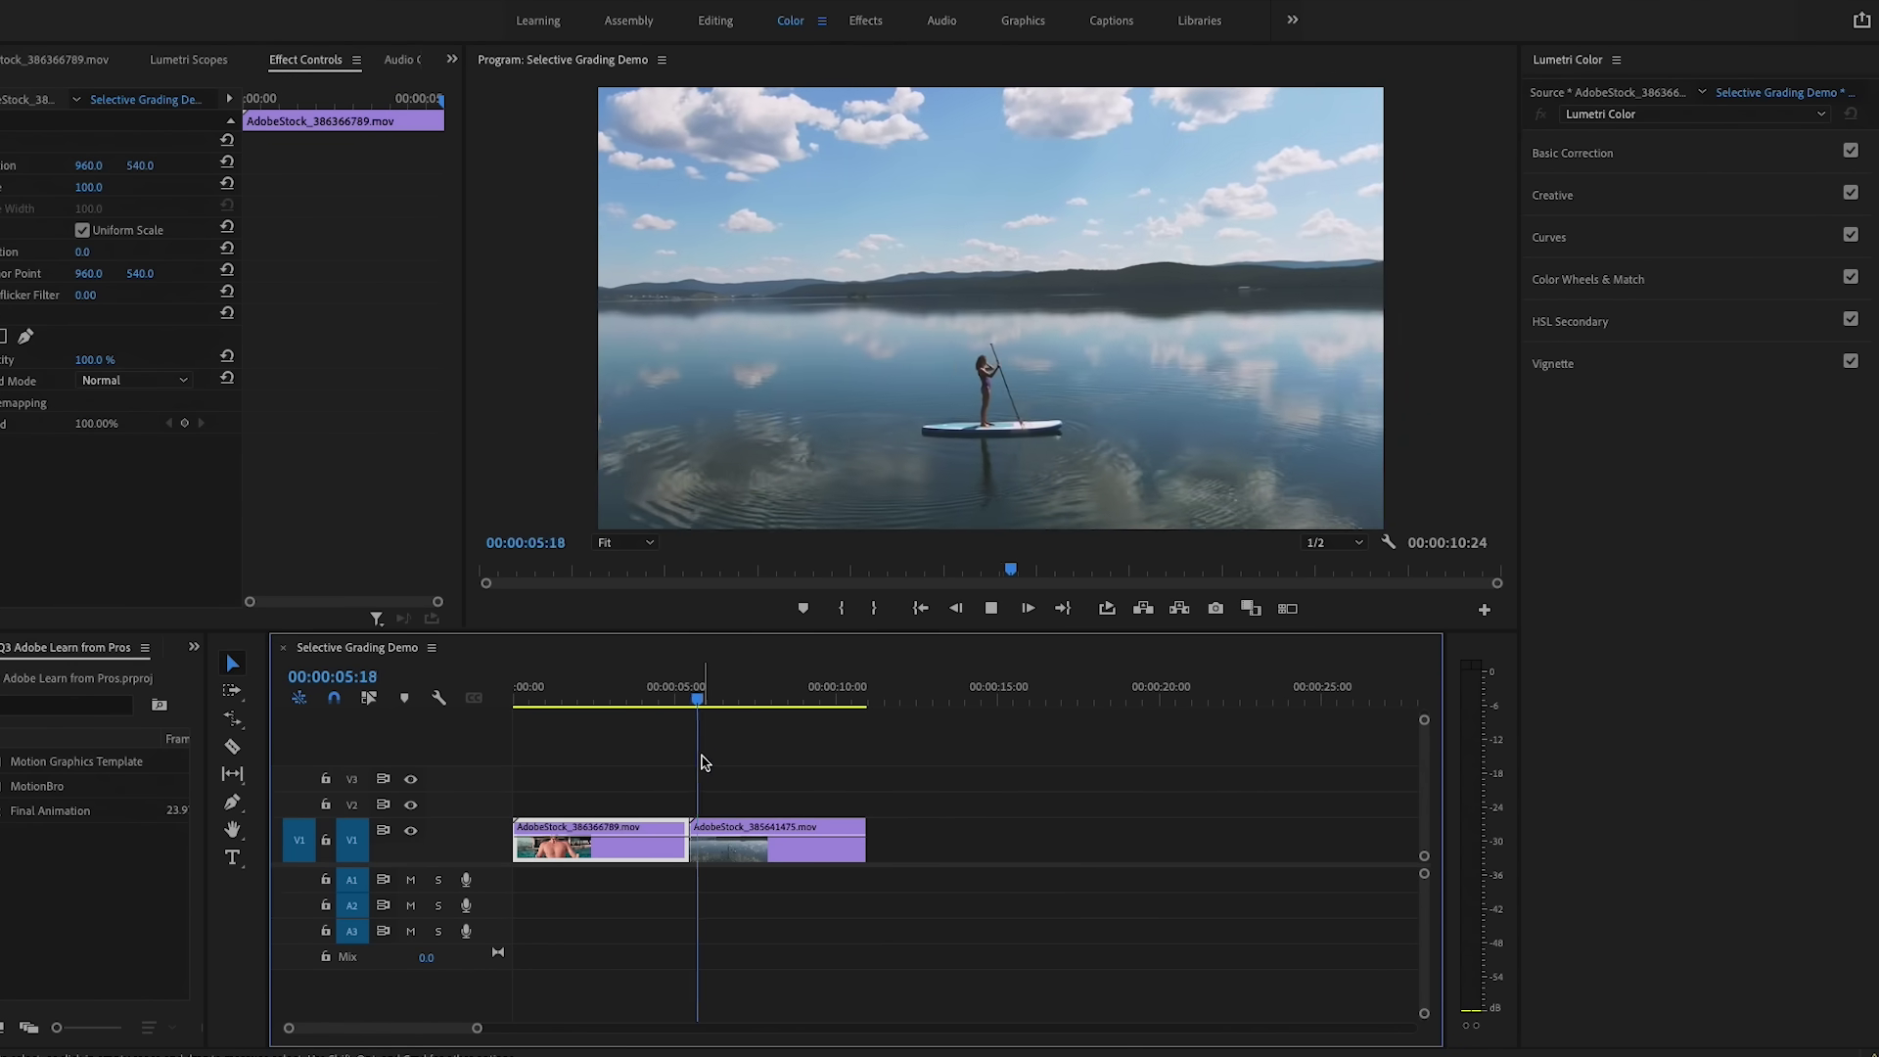
key(space)
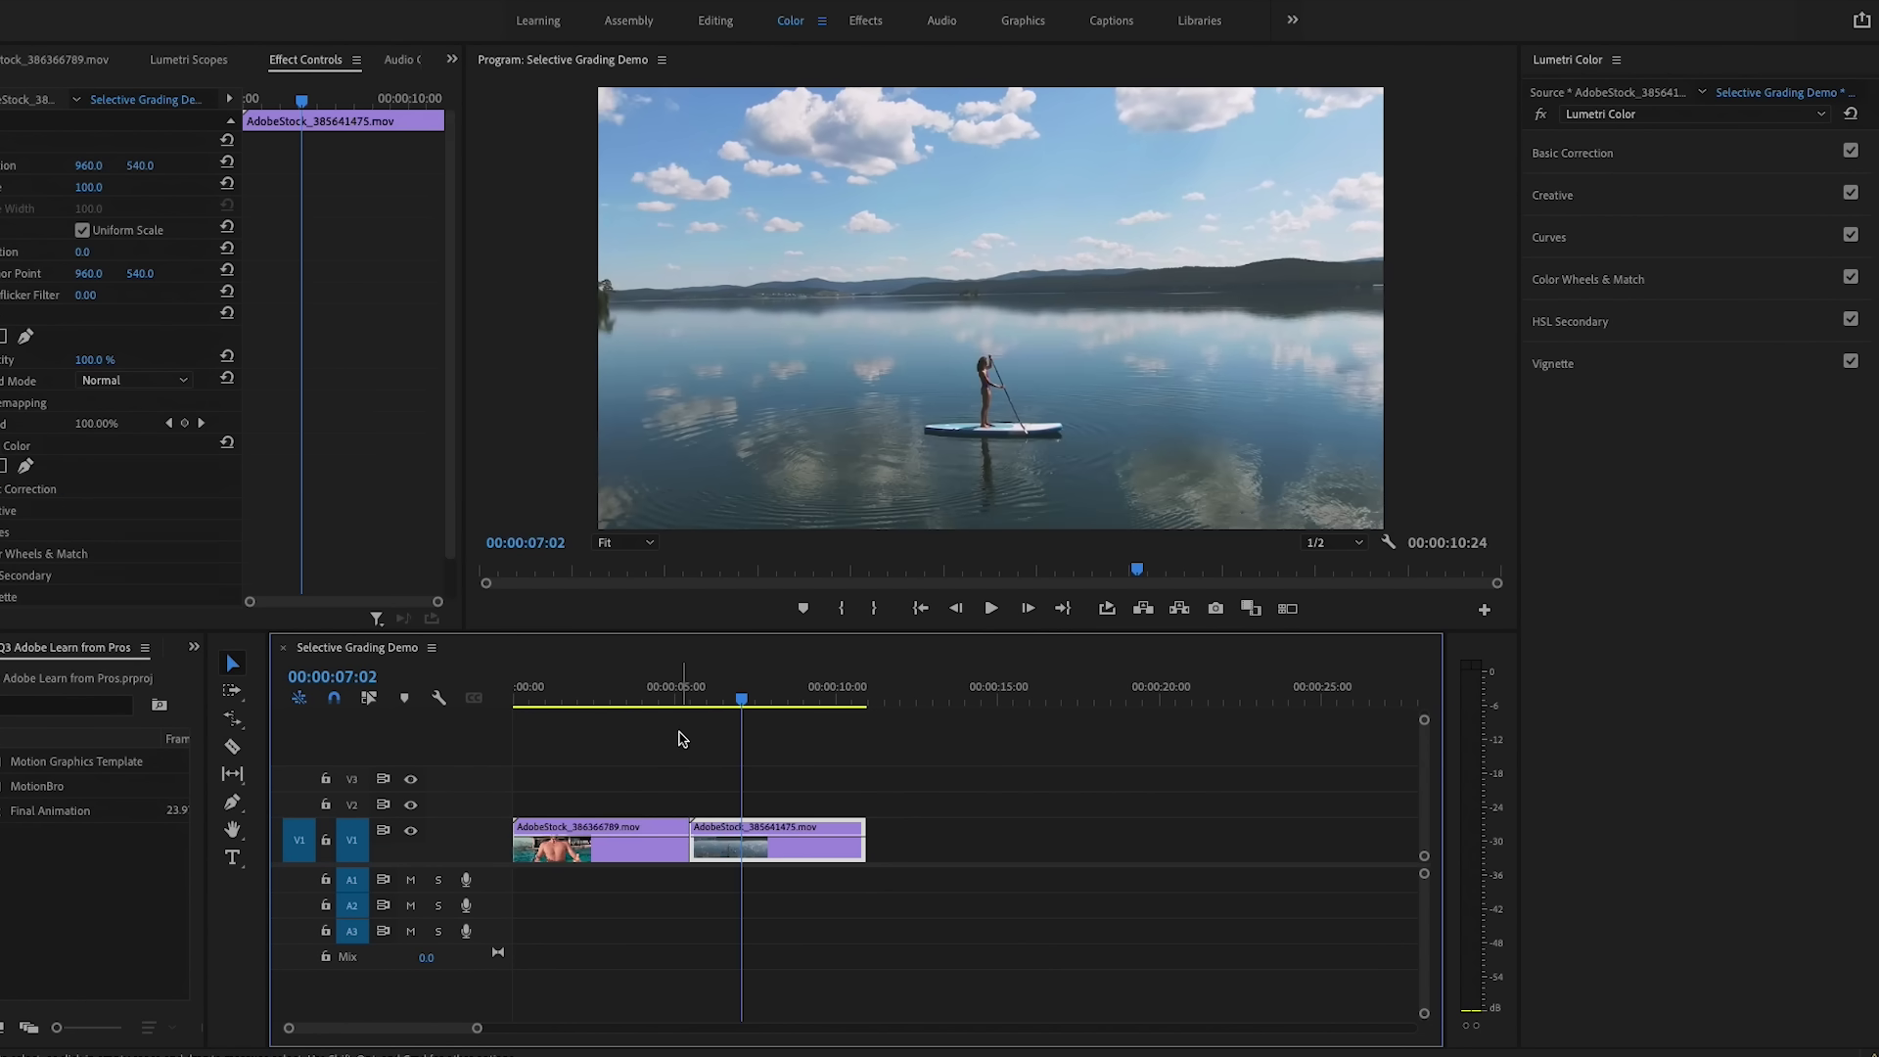
click(641, 696)
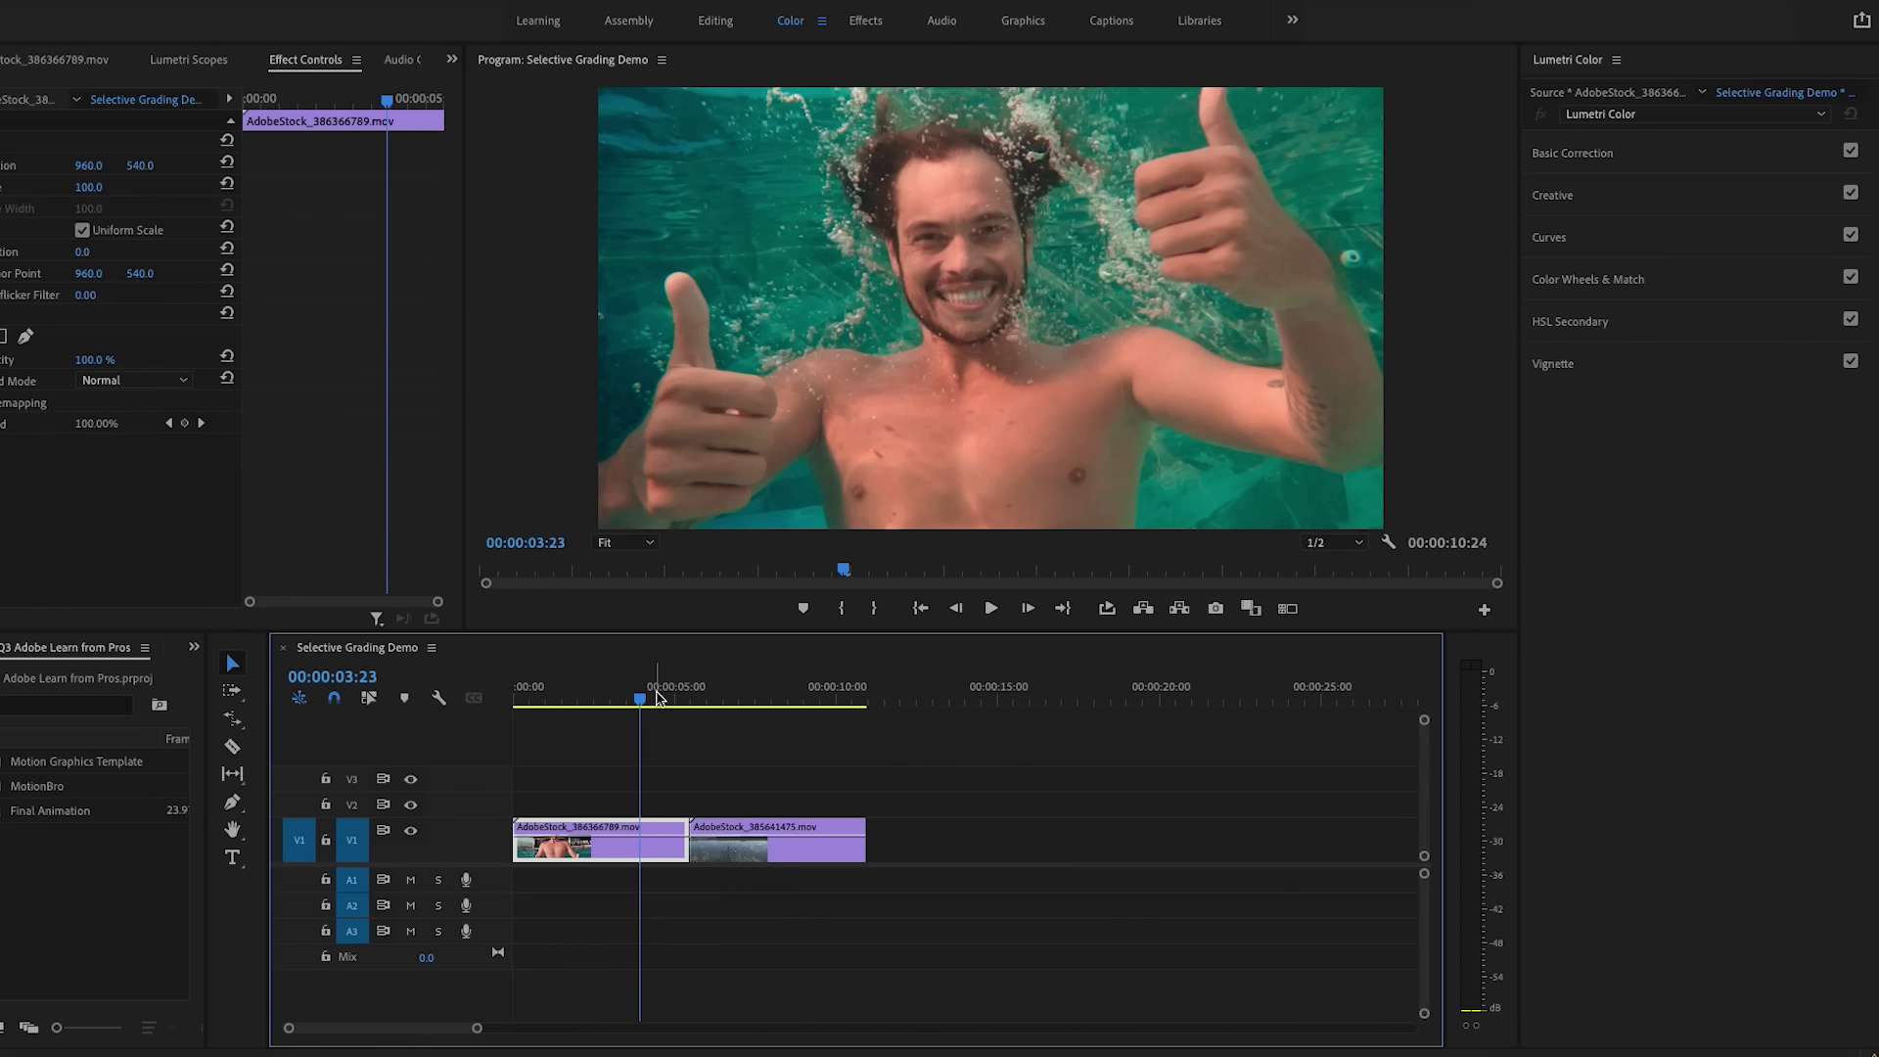
click(730, 687)
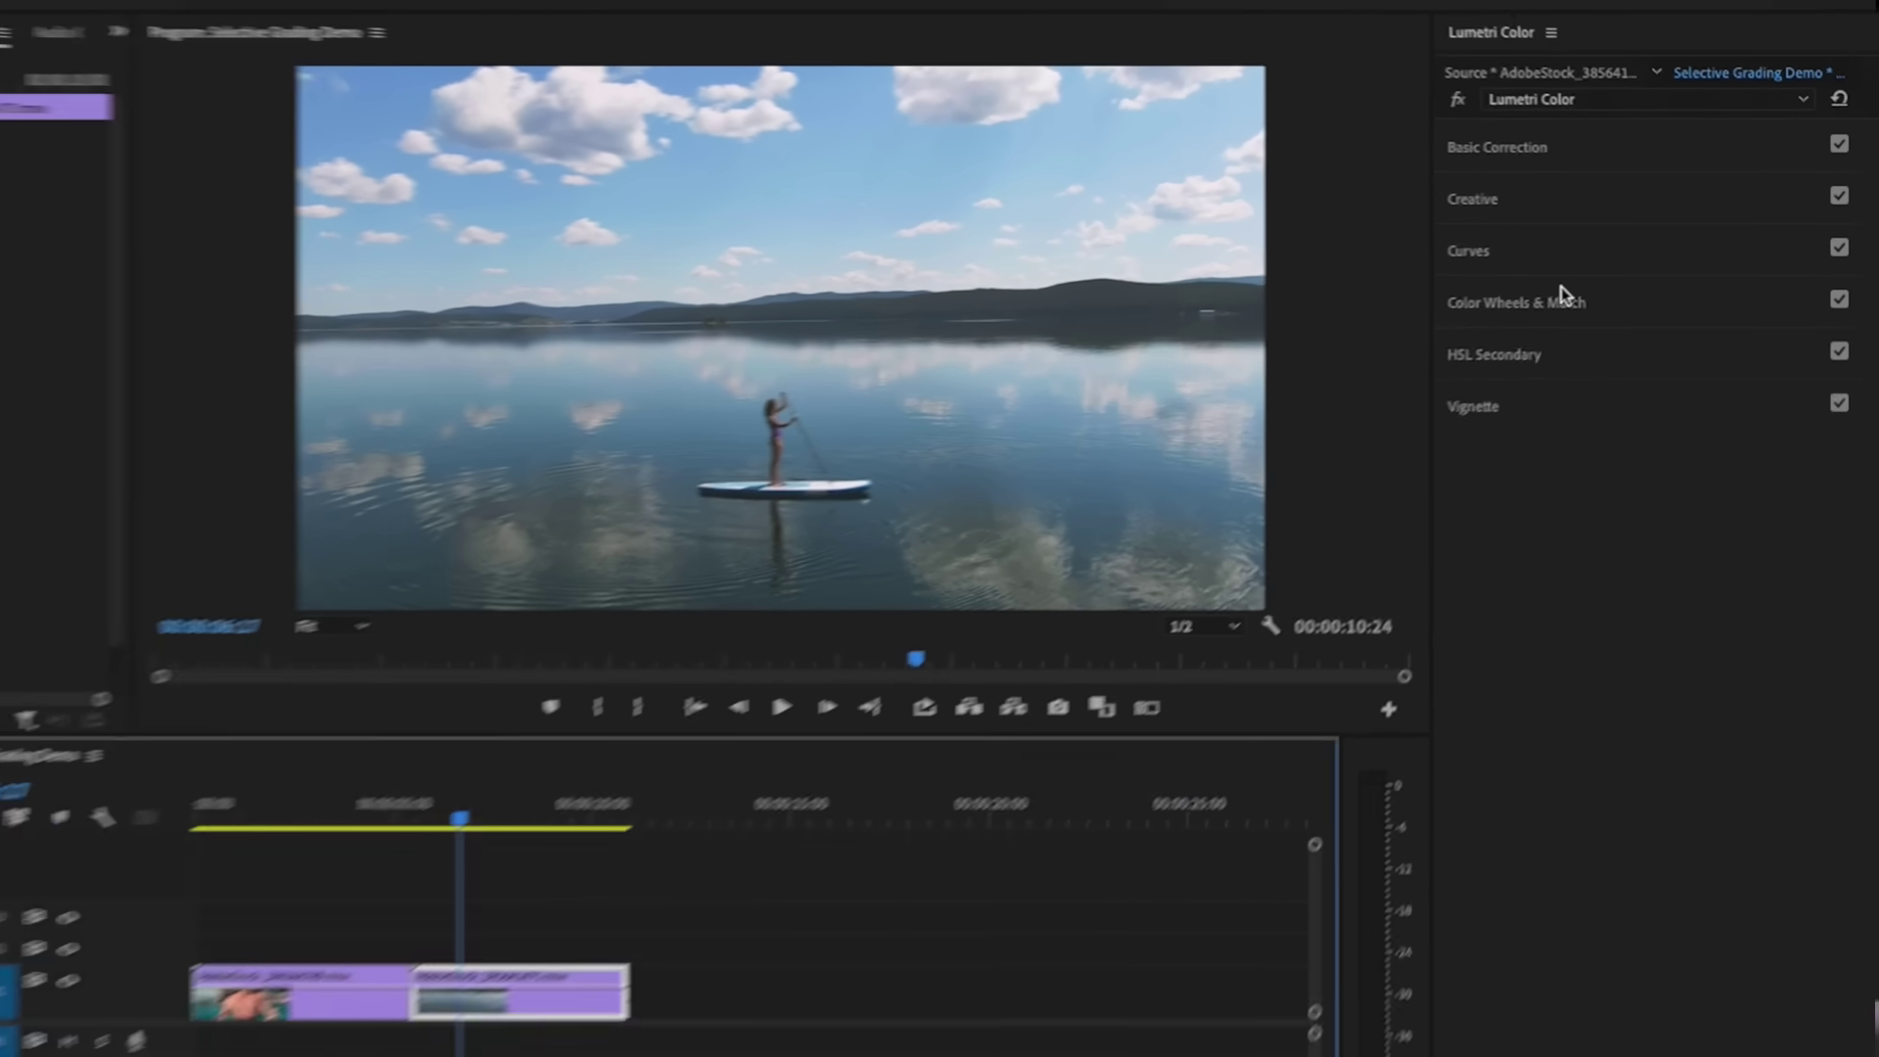
Compare side by side against an underwater reference frame and apply Color Match to the lake clip
click(1623, 274)
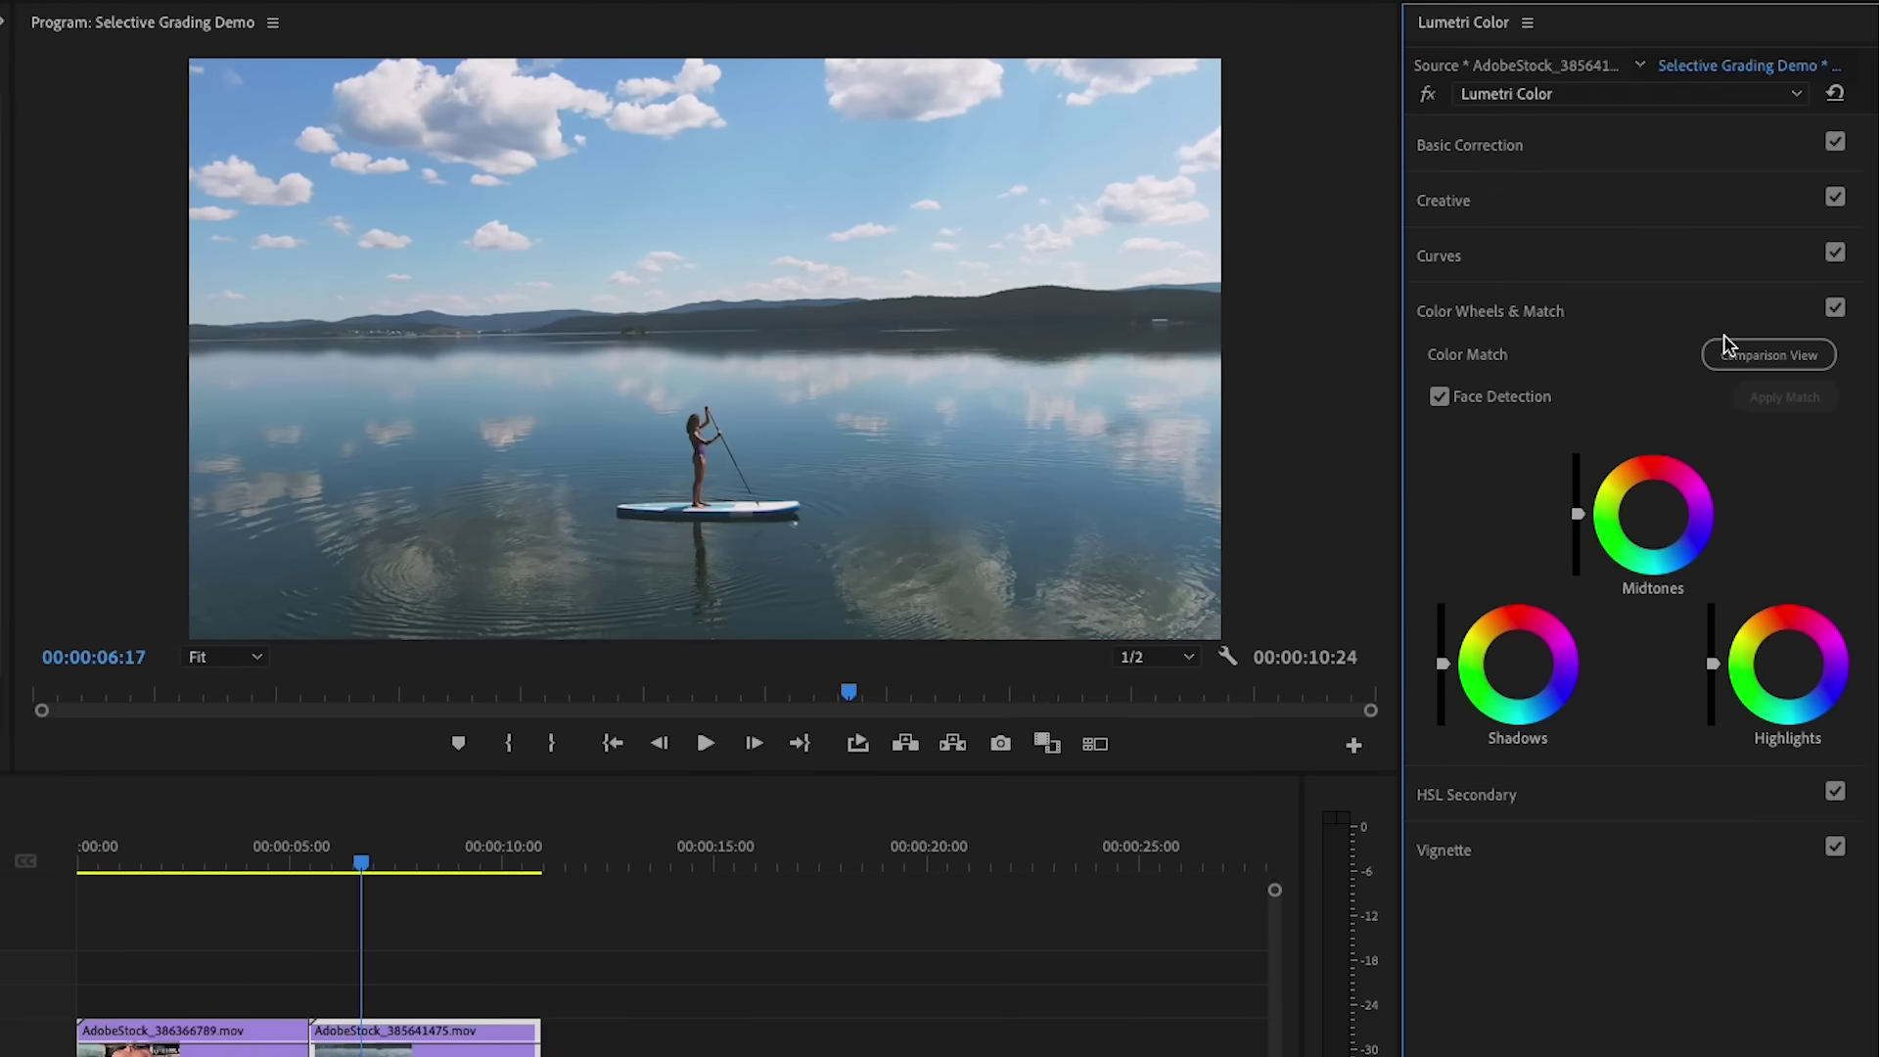
click(1750, 368)
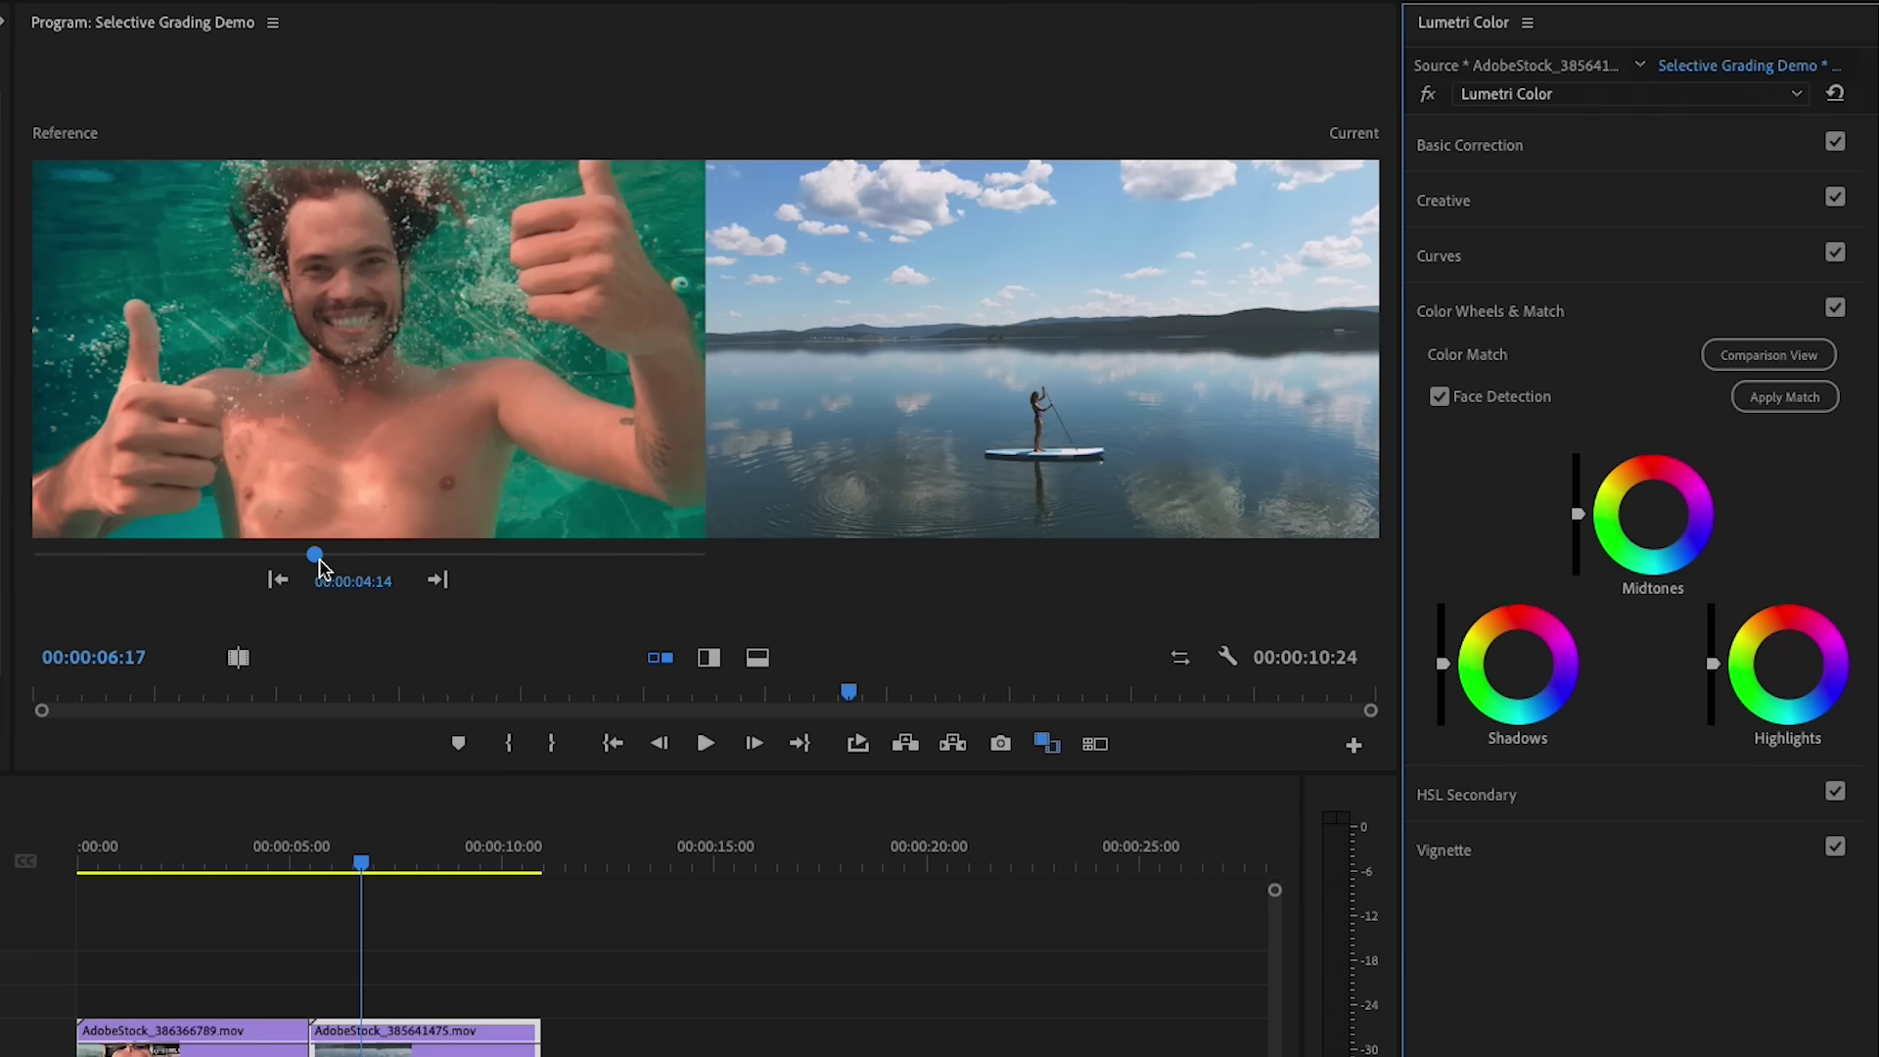
mouse_move(315, 554)
mouse_down()
mouse_move(255, 556)
mouse_move(354, 556)
mouse_up()
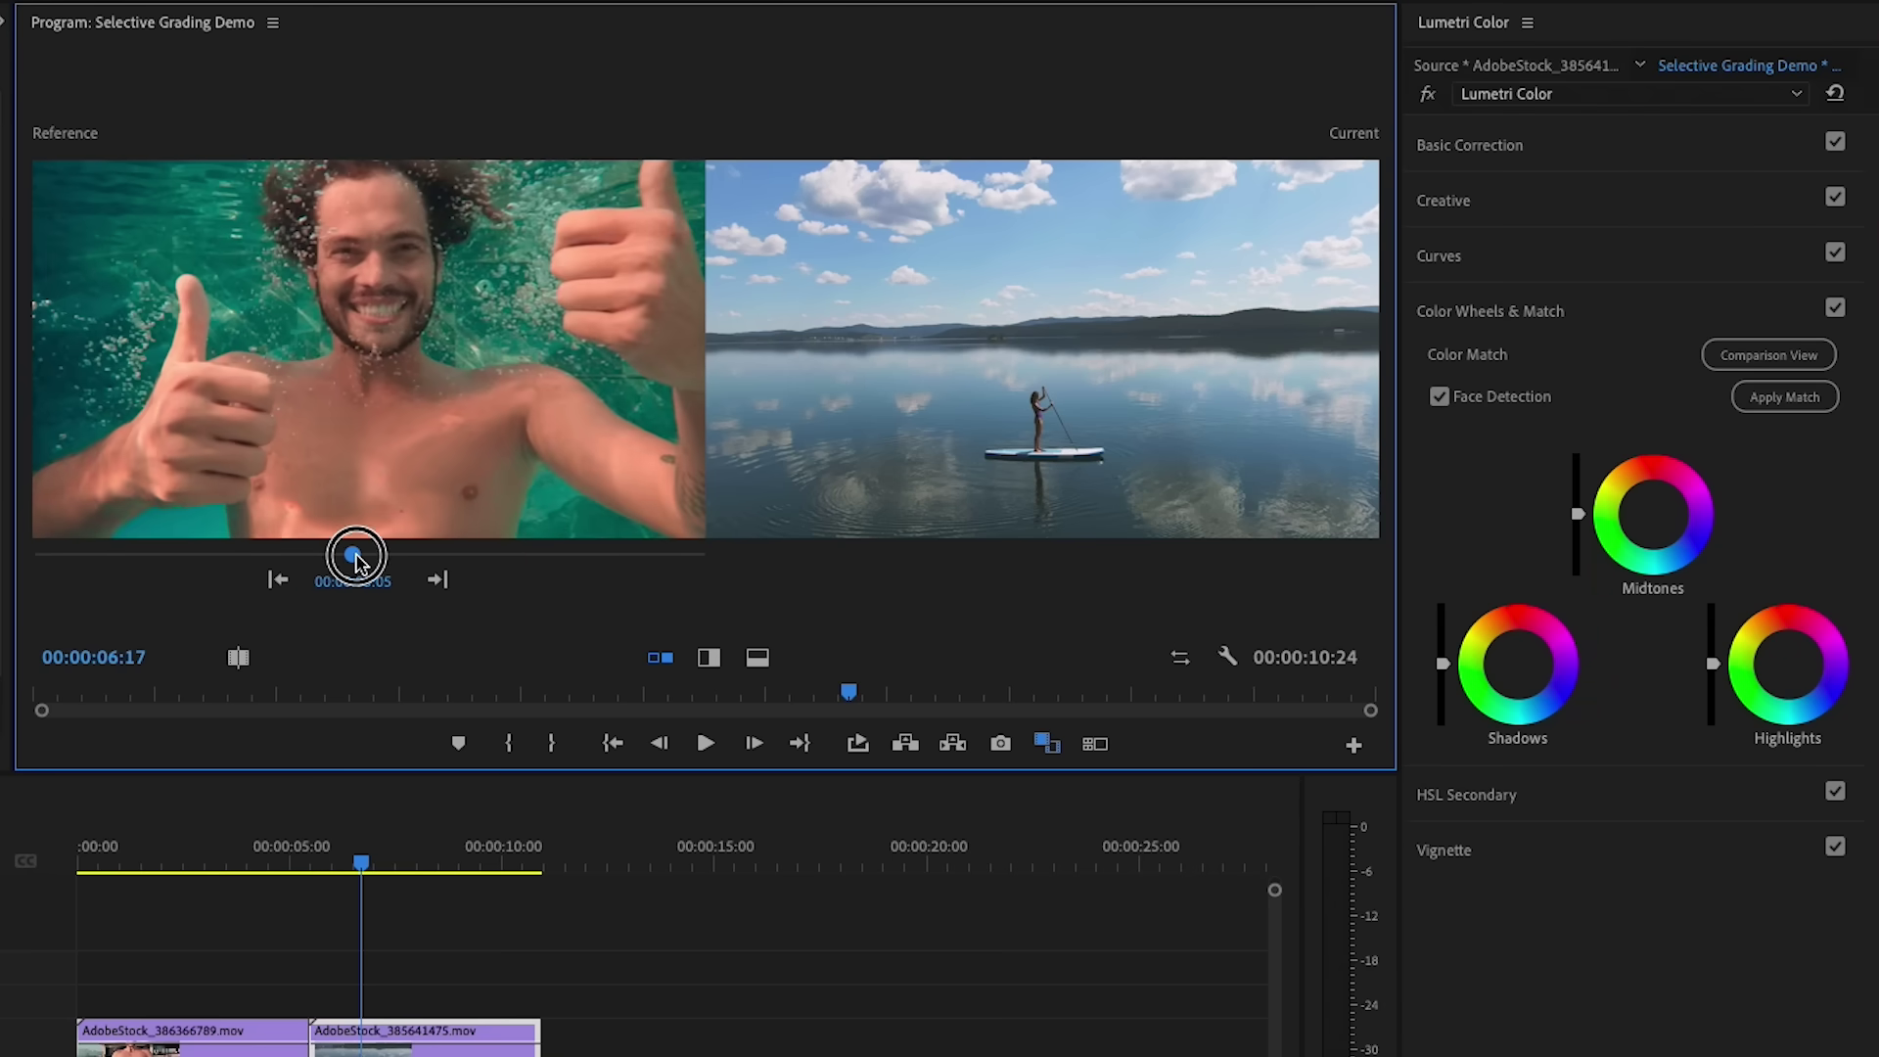
drag(354, 556, 309, 557)
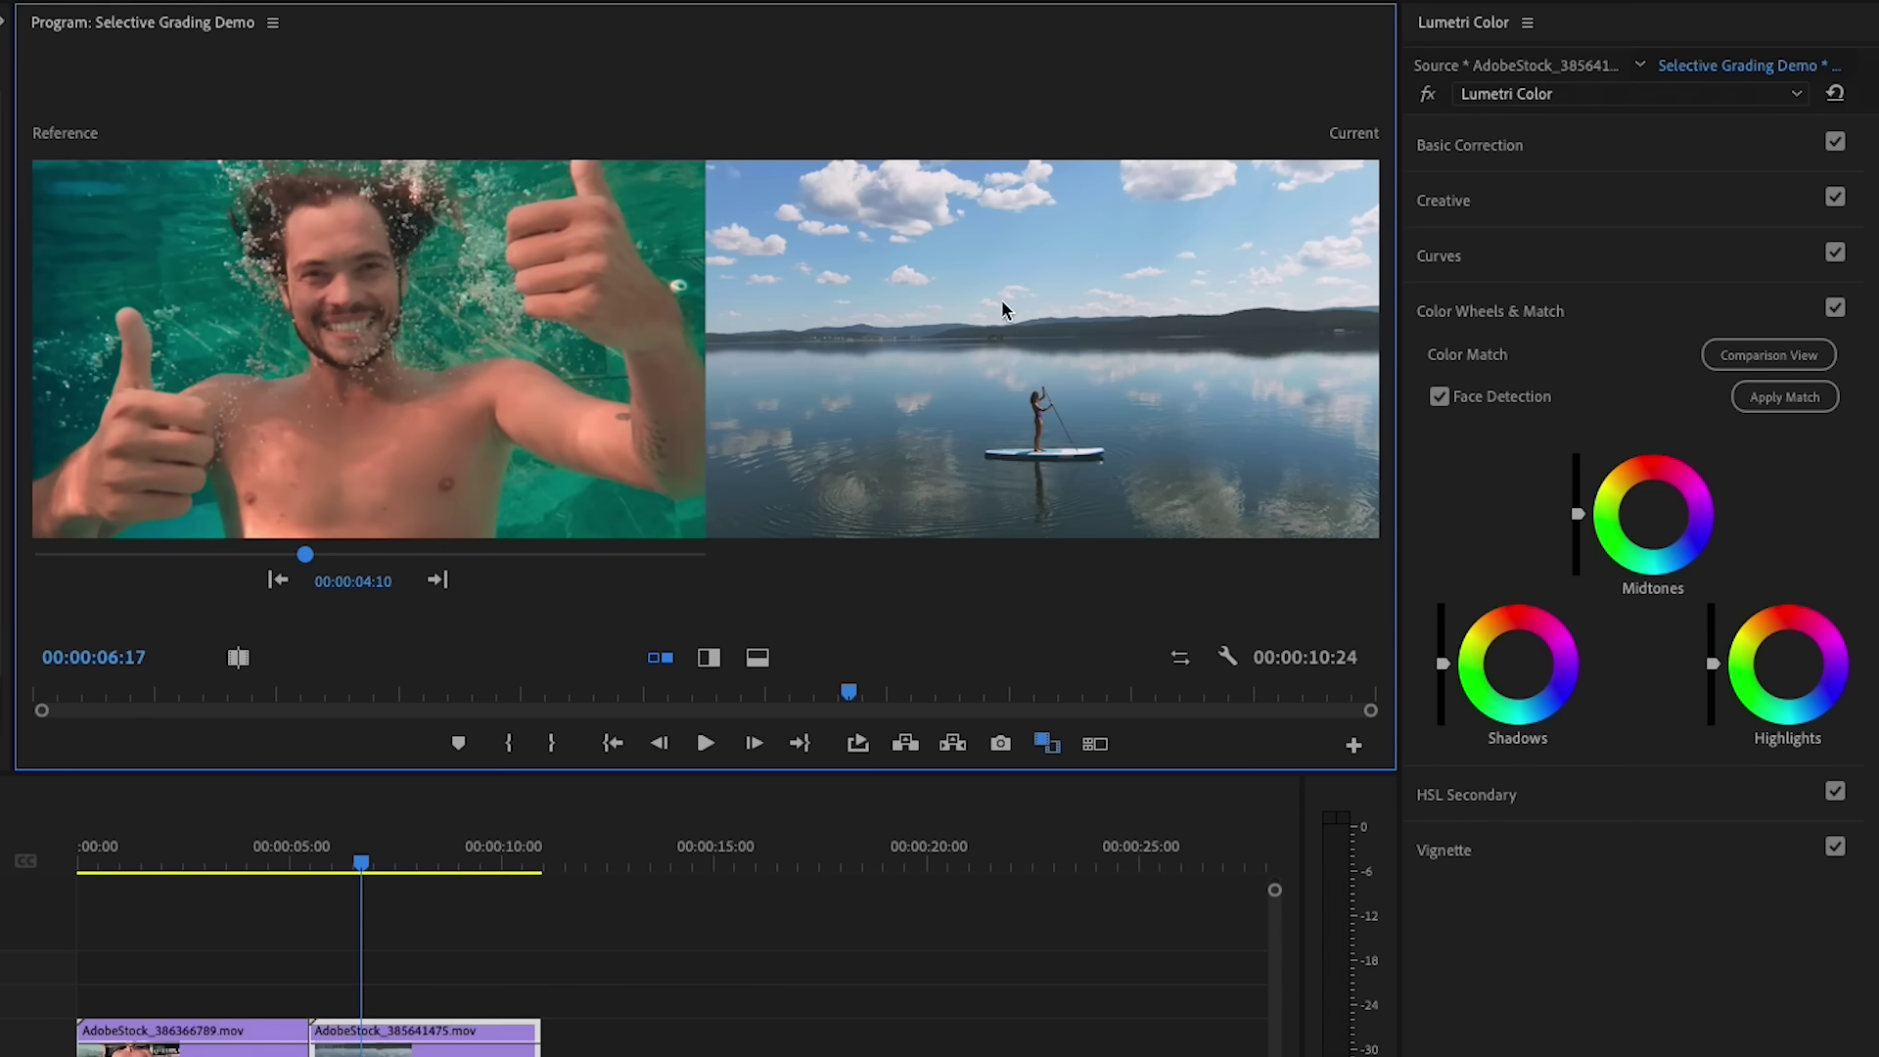
mouse_move(362, 861)
mouse_down()
mouse_move(386, 860)
mouse_move(344, 861)
mouse_up()
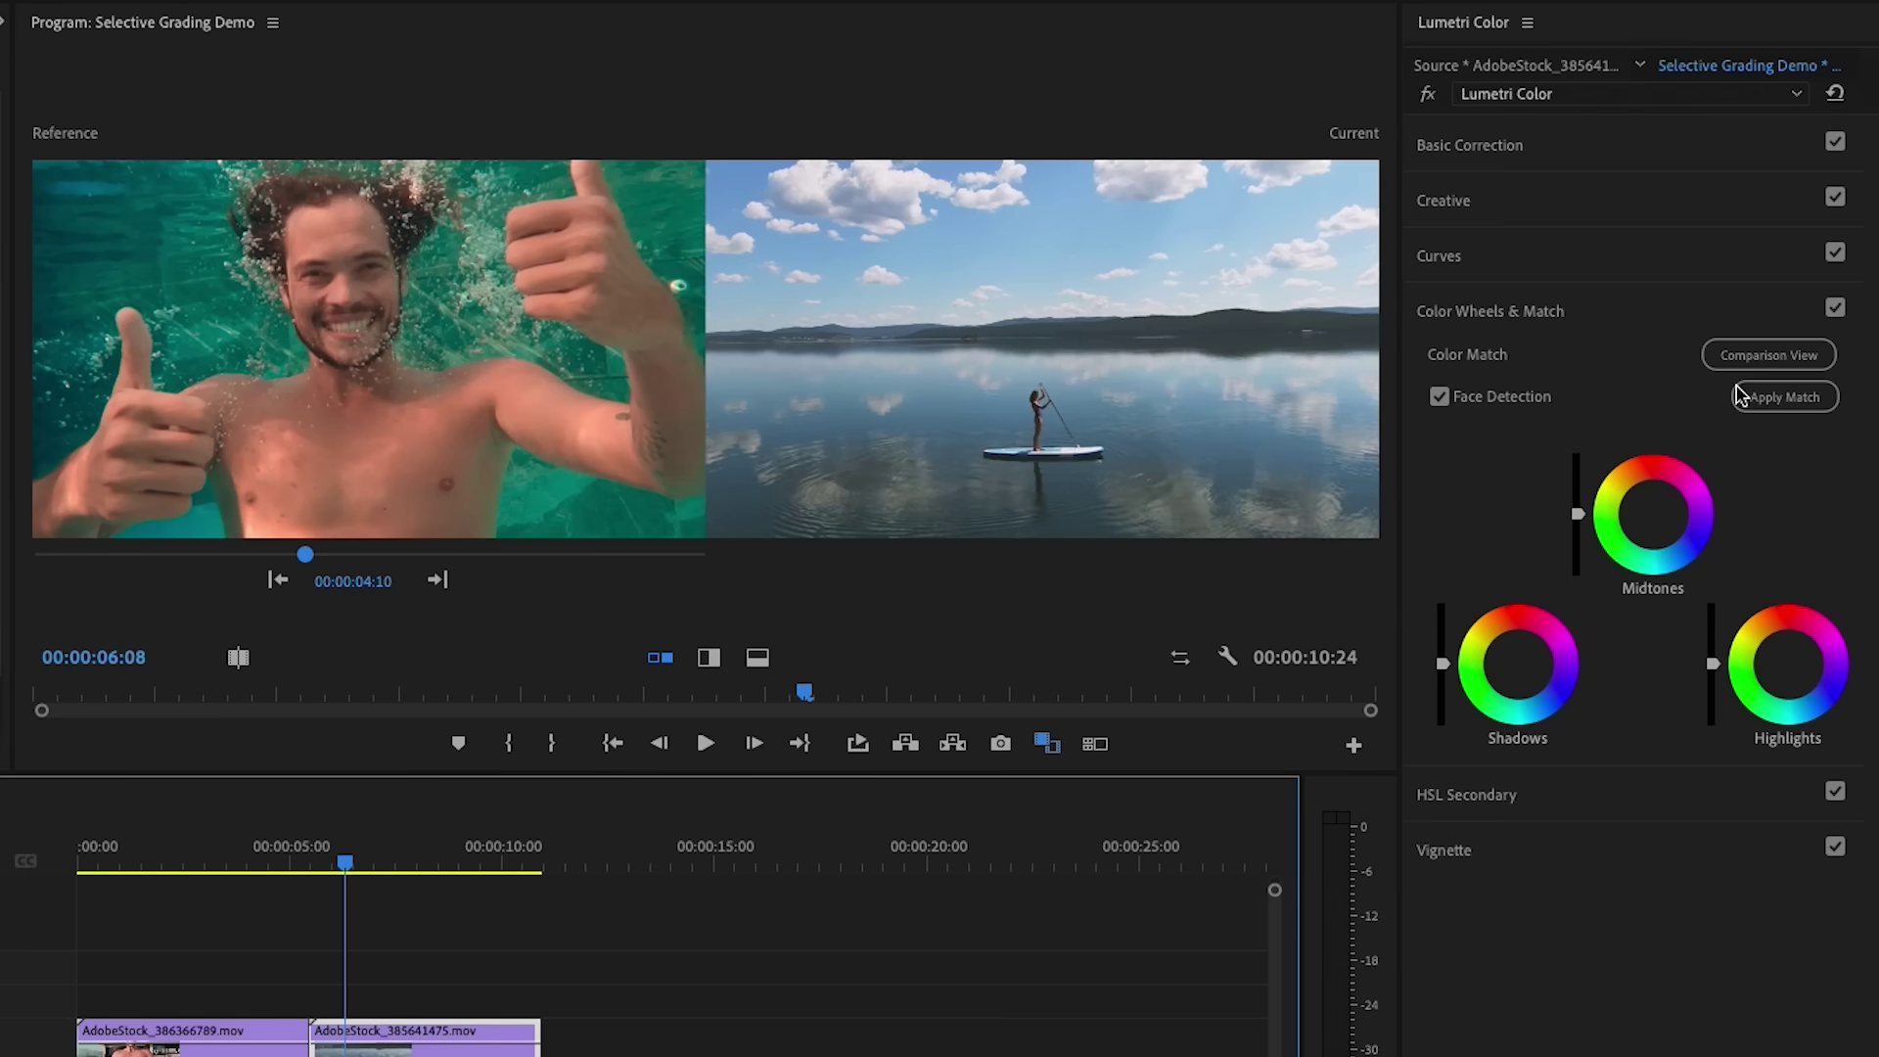
click(1771, 400)
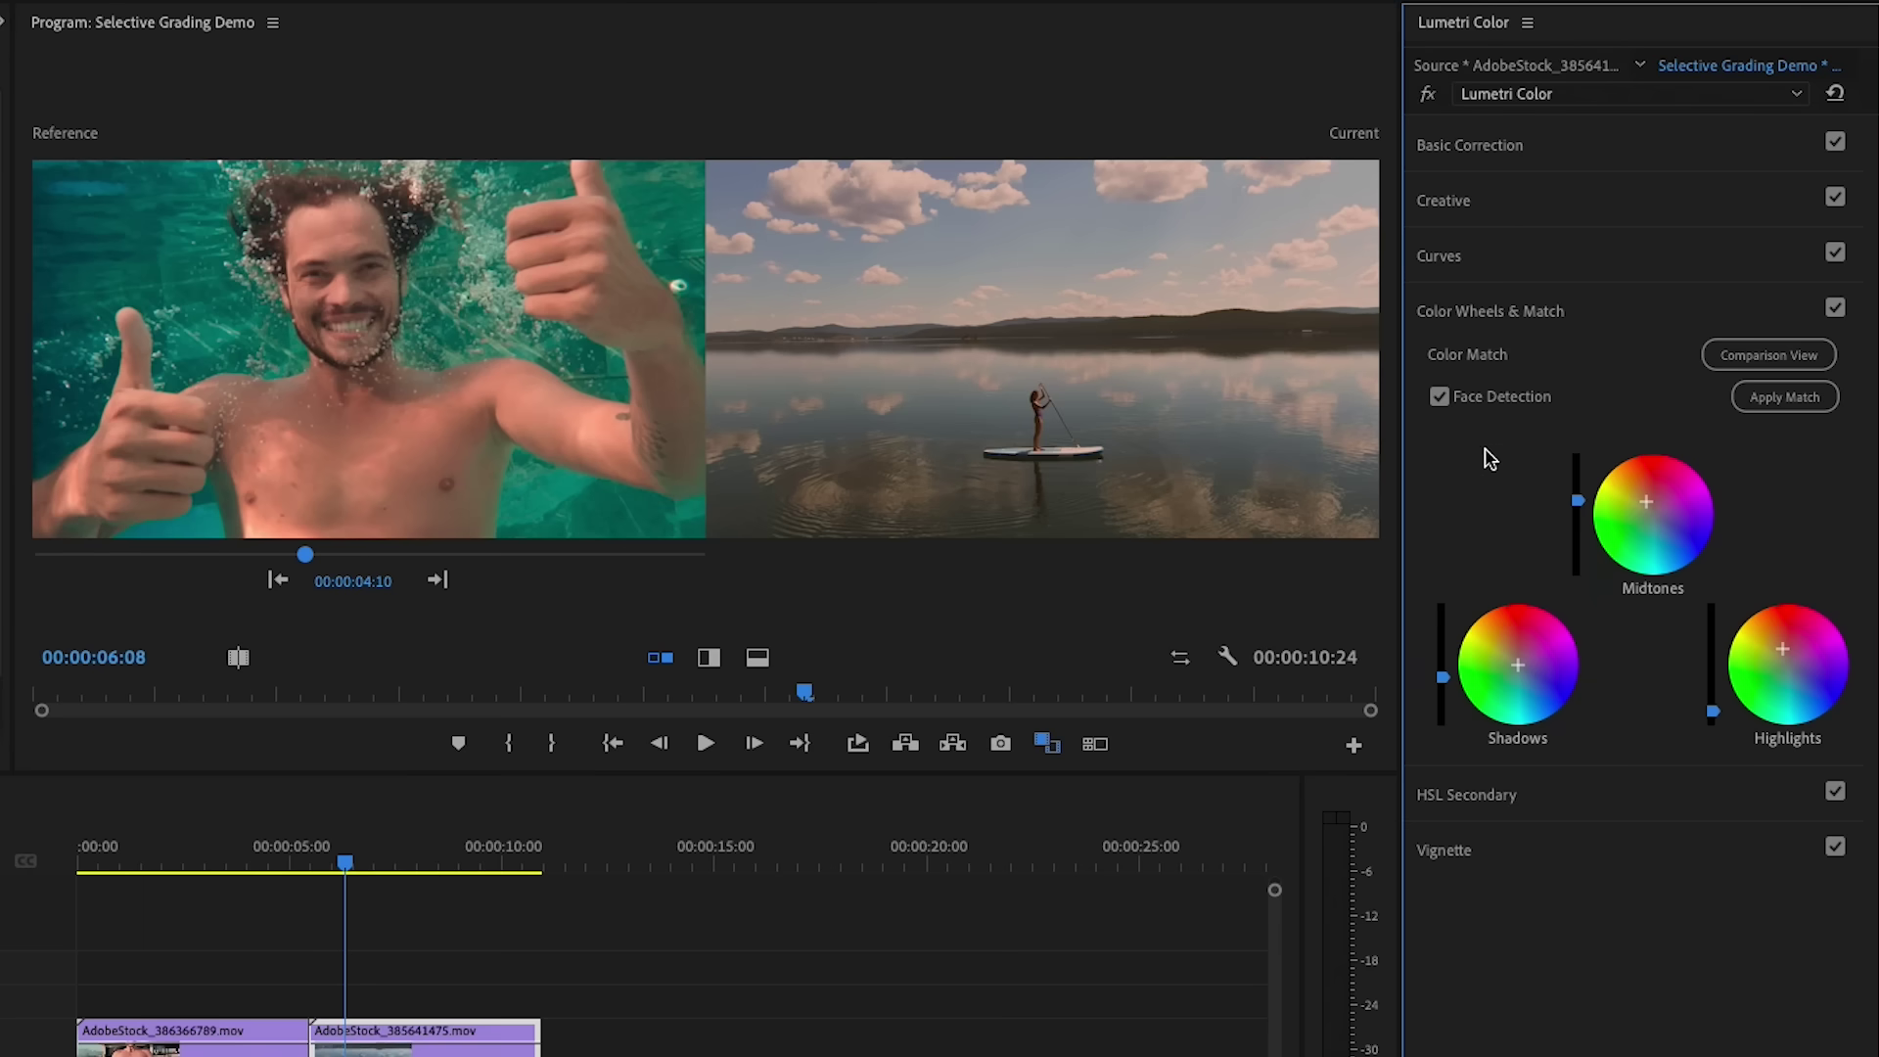
Expand the Lumetri Curves section to reveal the Hue Saturation Curves
click(1481, 274)
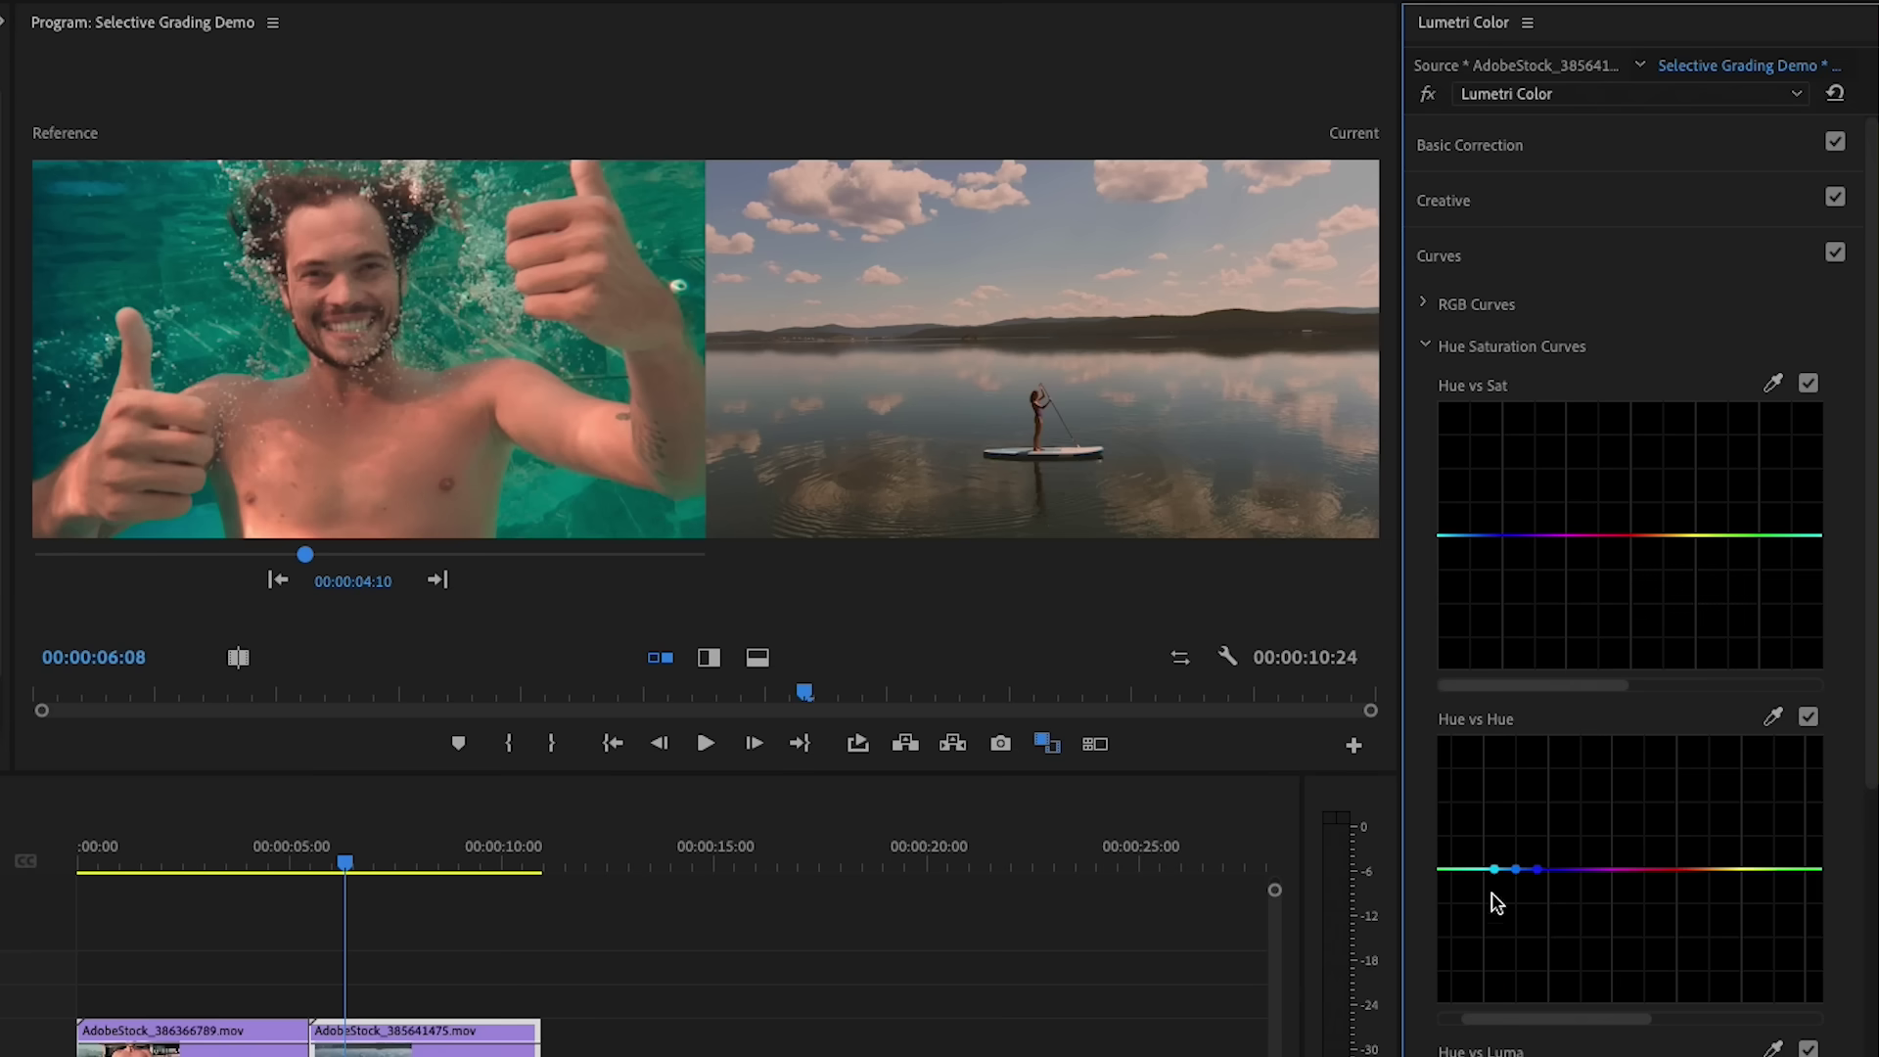
Reshape Hue vs Hue around blue, adding and raising a point to push the water teal
drag(1495, 877, 1479, 881)
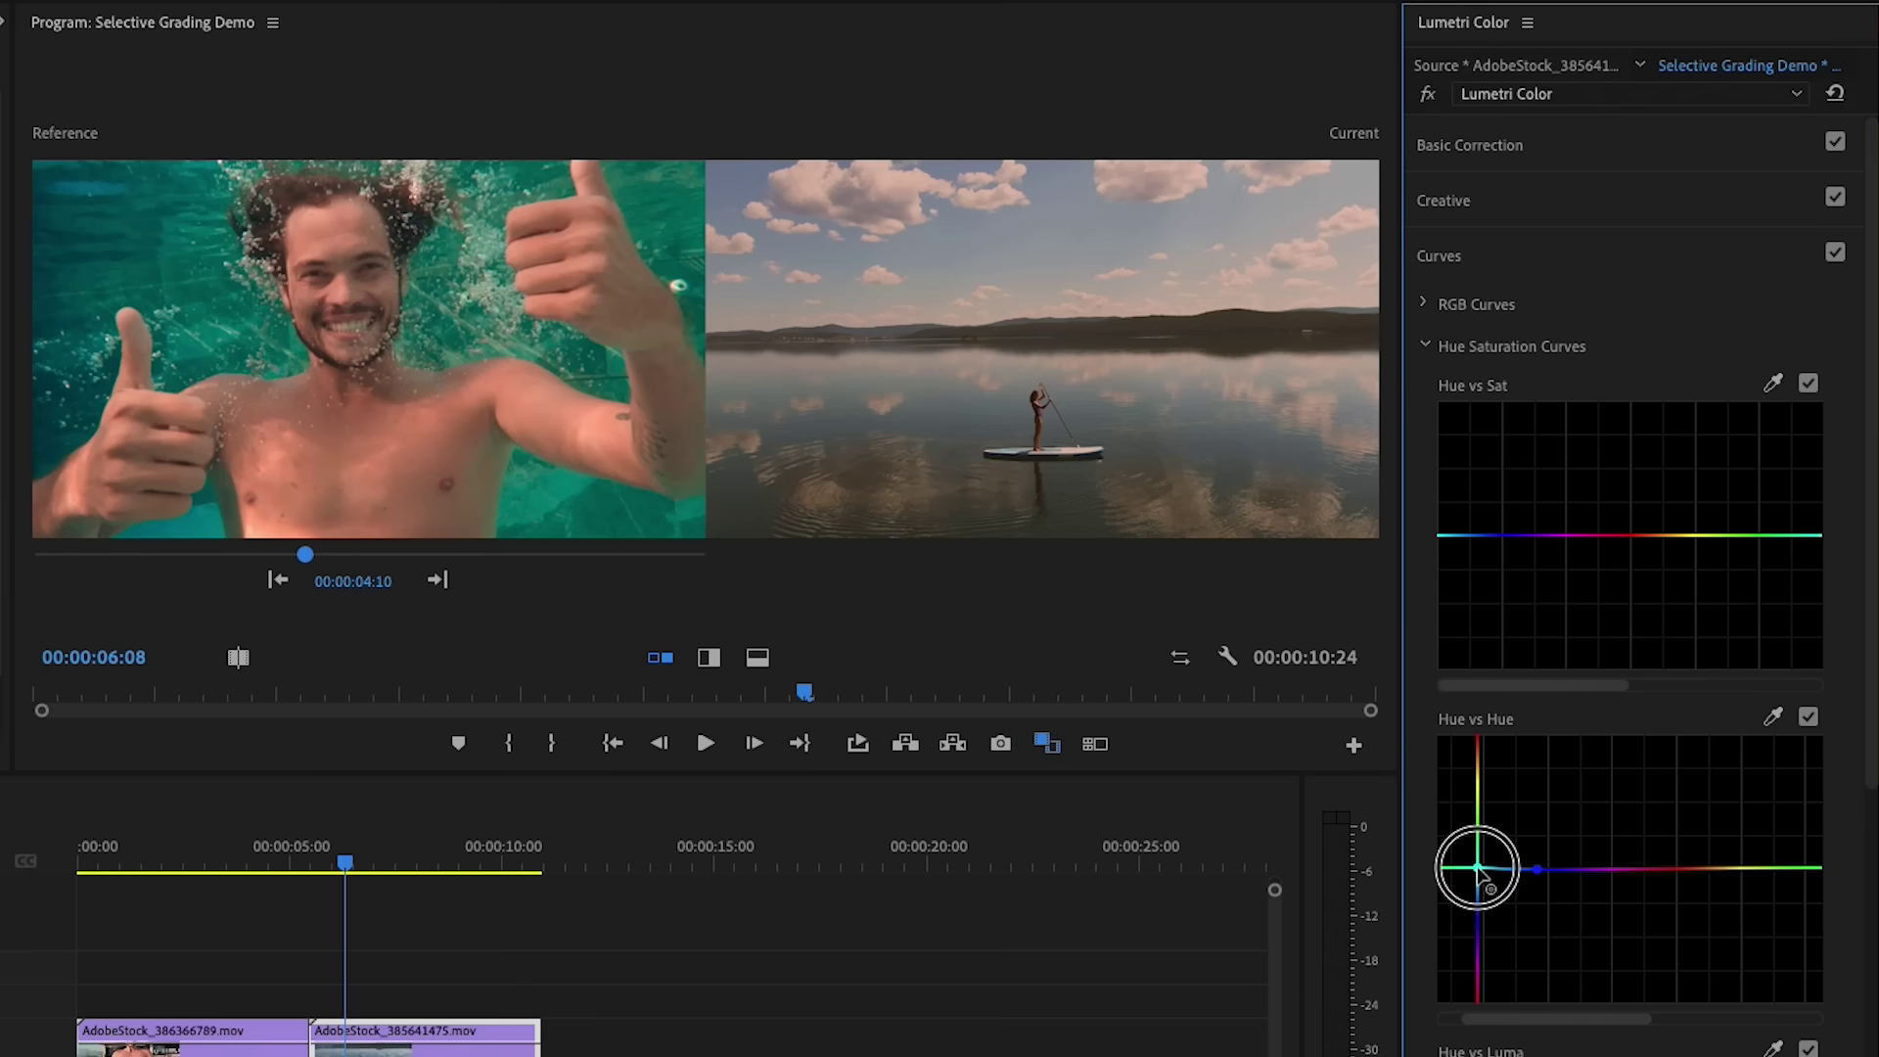
mouse_move(1537, 870)
mouse_down()
mouse_move(1565, 870)
mouse_move(1473, 869)
mouse_up()
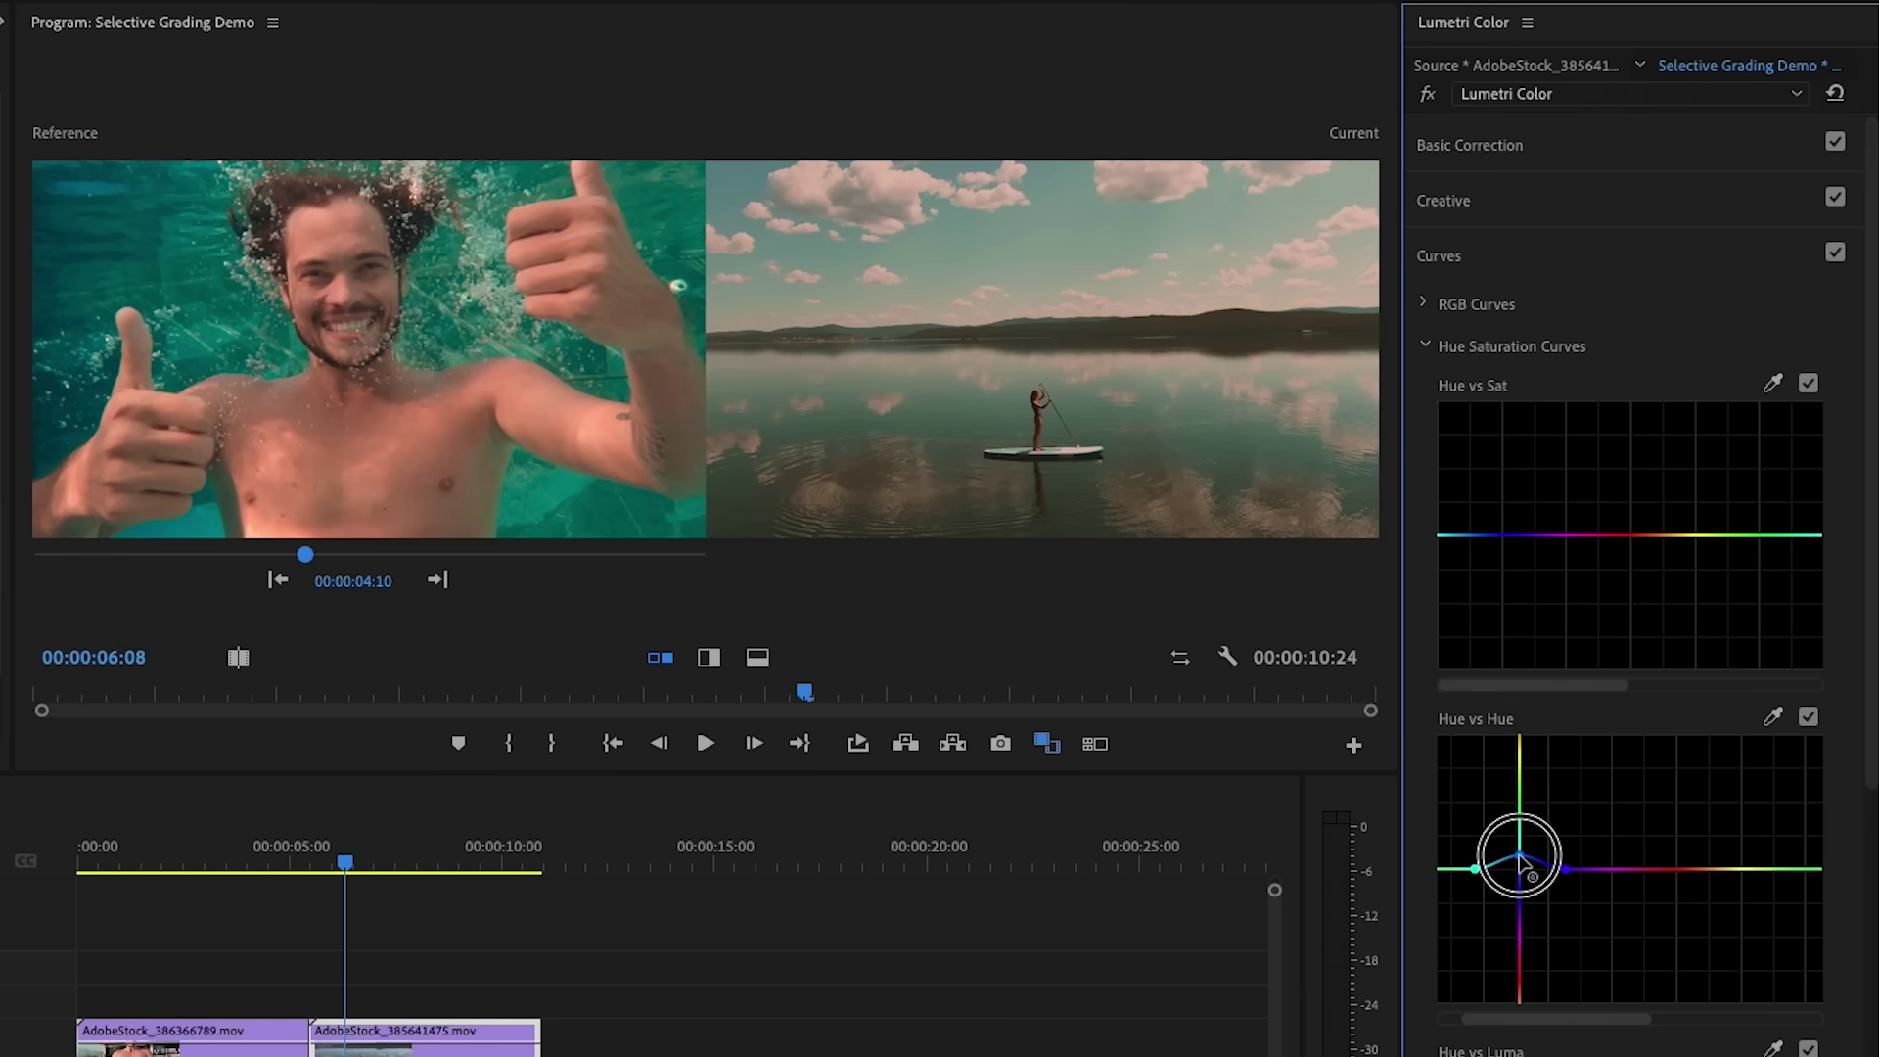
drag(1523, 861, 1548, 859)
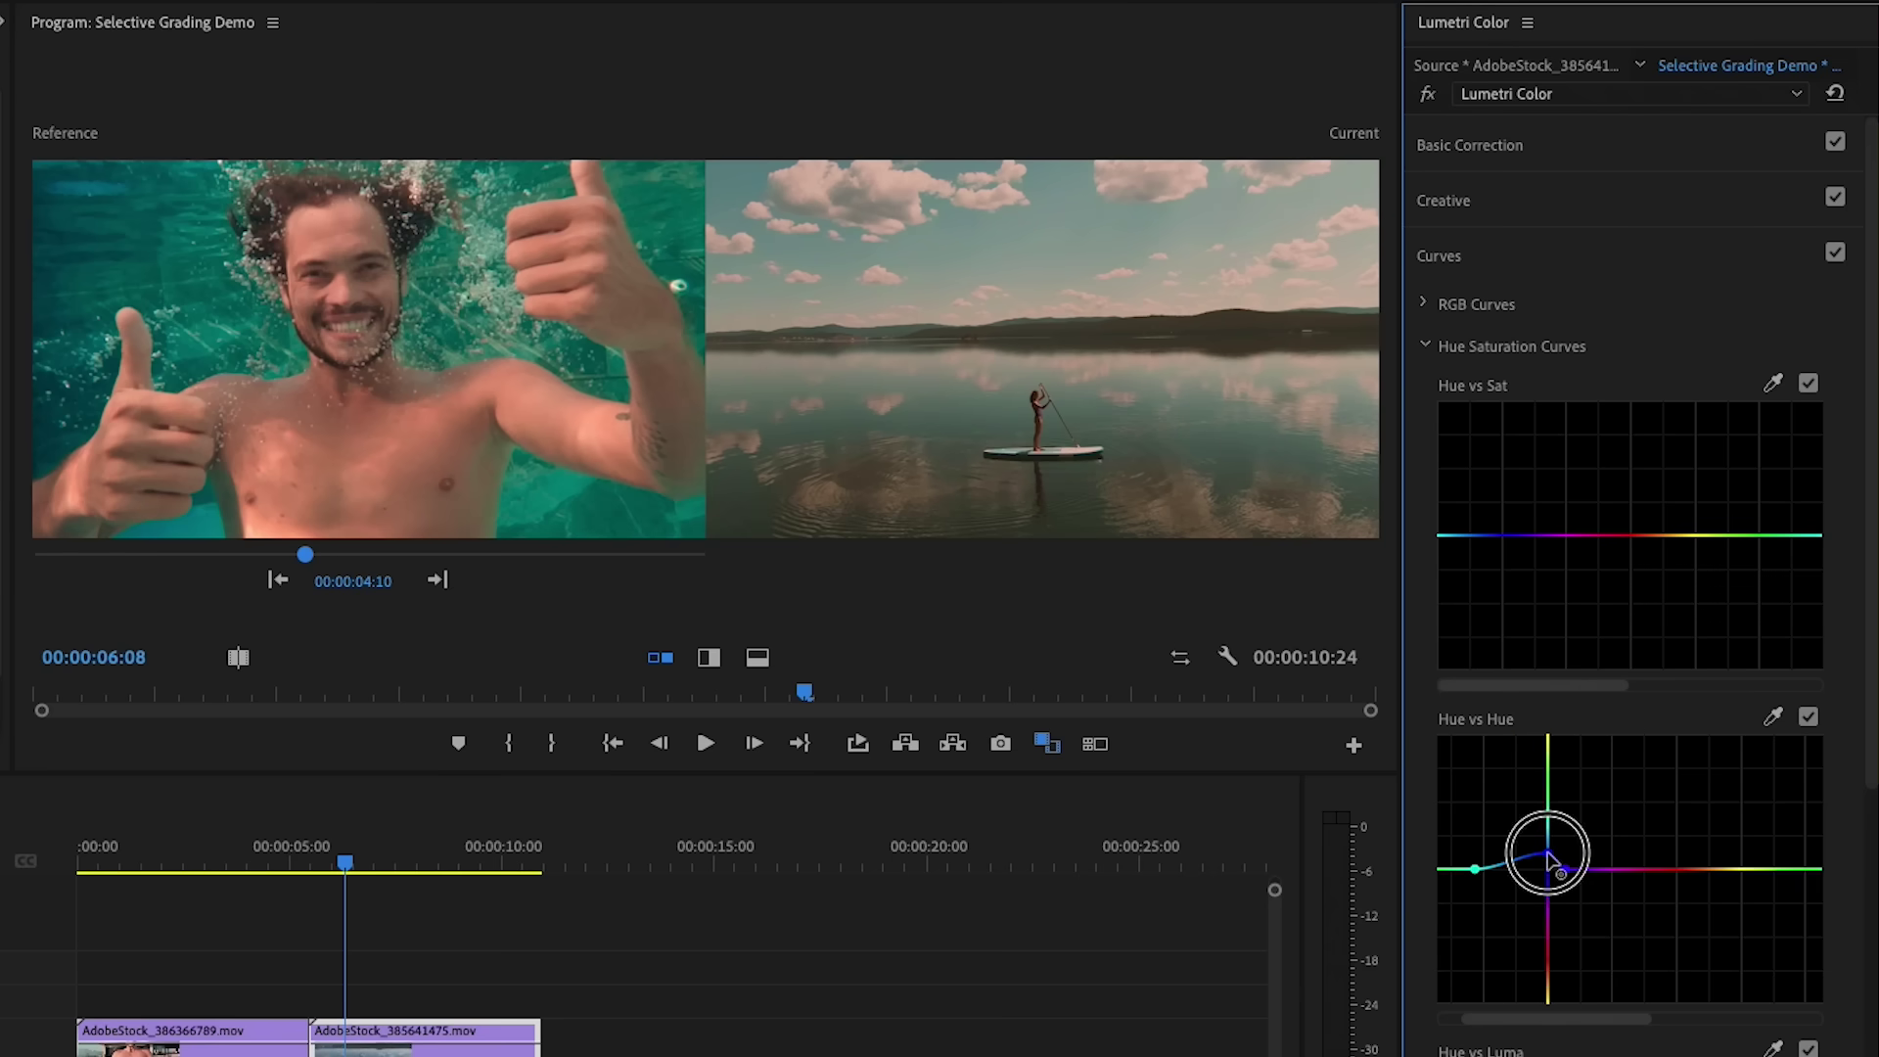
click(1494, 864)
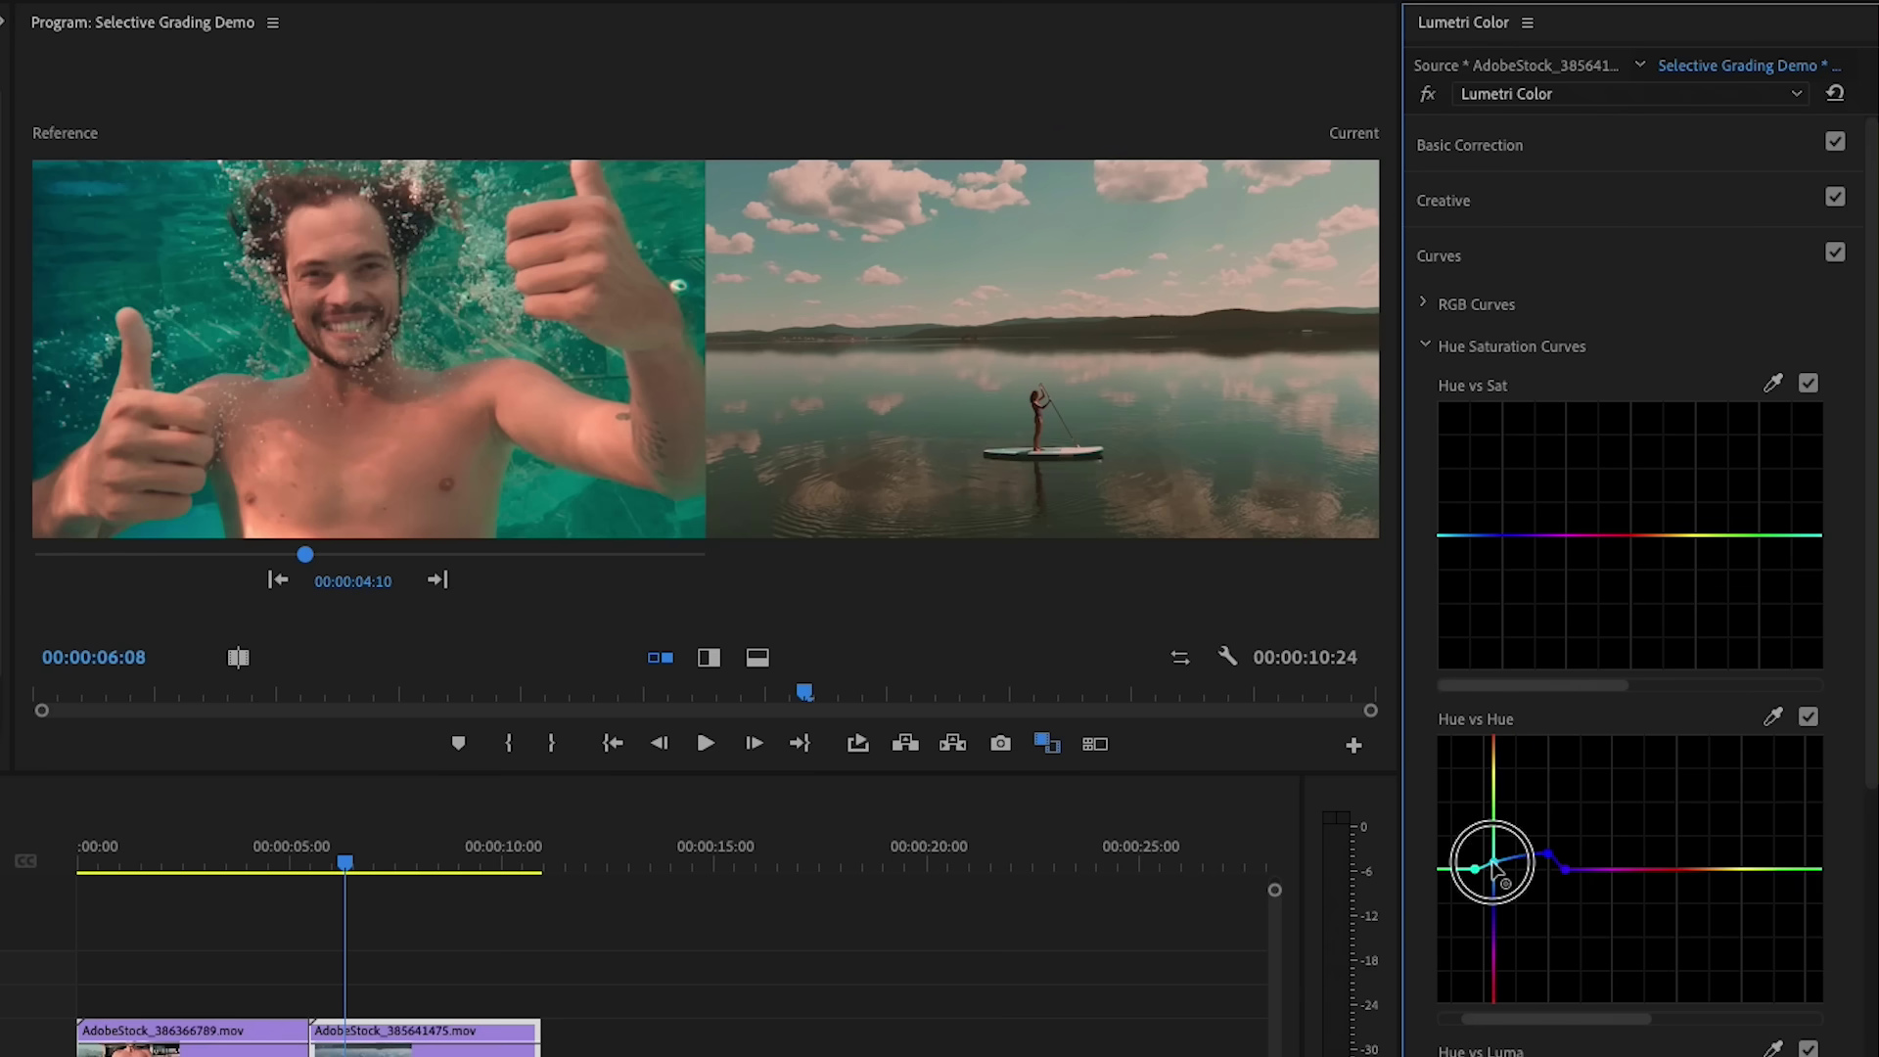
drag(1492, 864, 1492, 857)
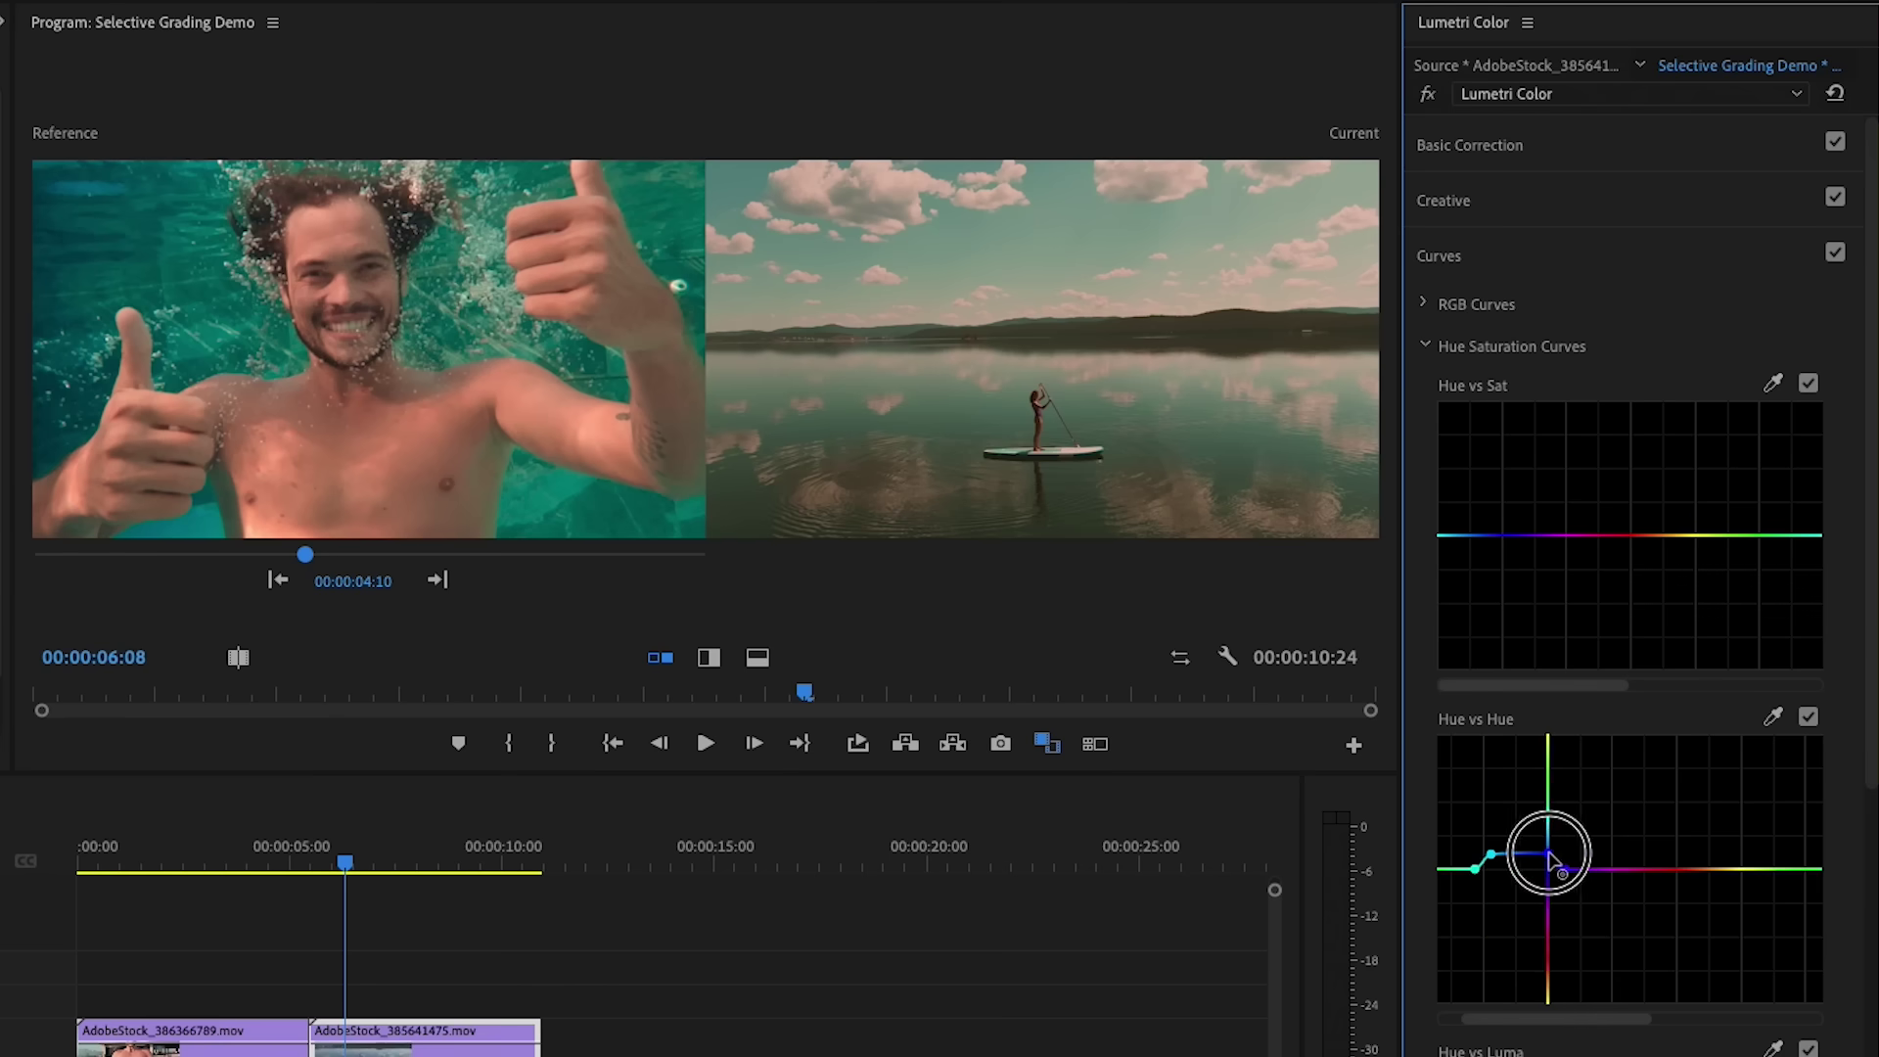
mouse_move(1492, 858)
mouse_down()
mouse_move(1556, 855)
mouse_move(1486, 850)
mouse_up()
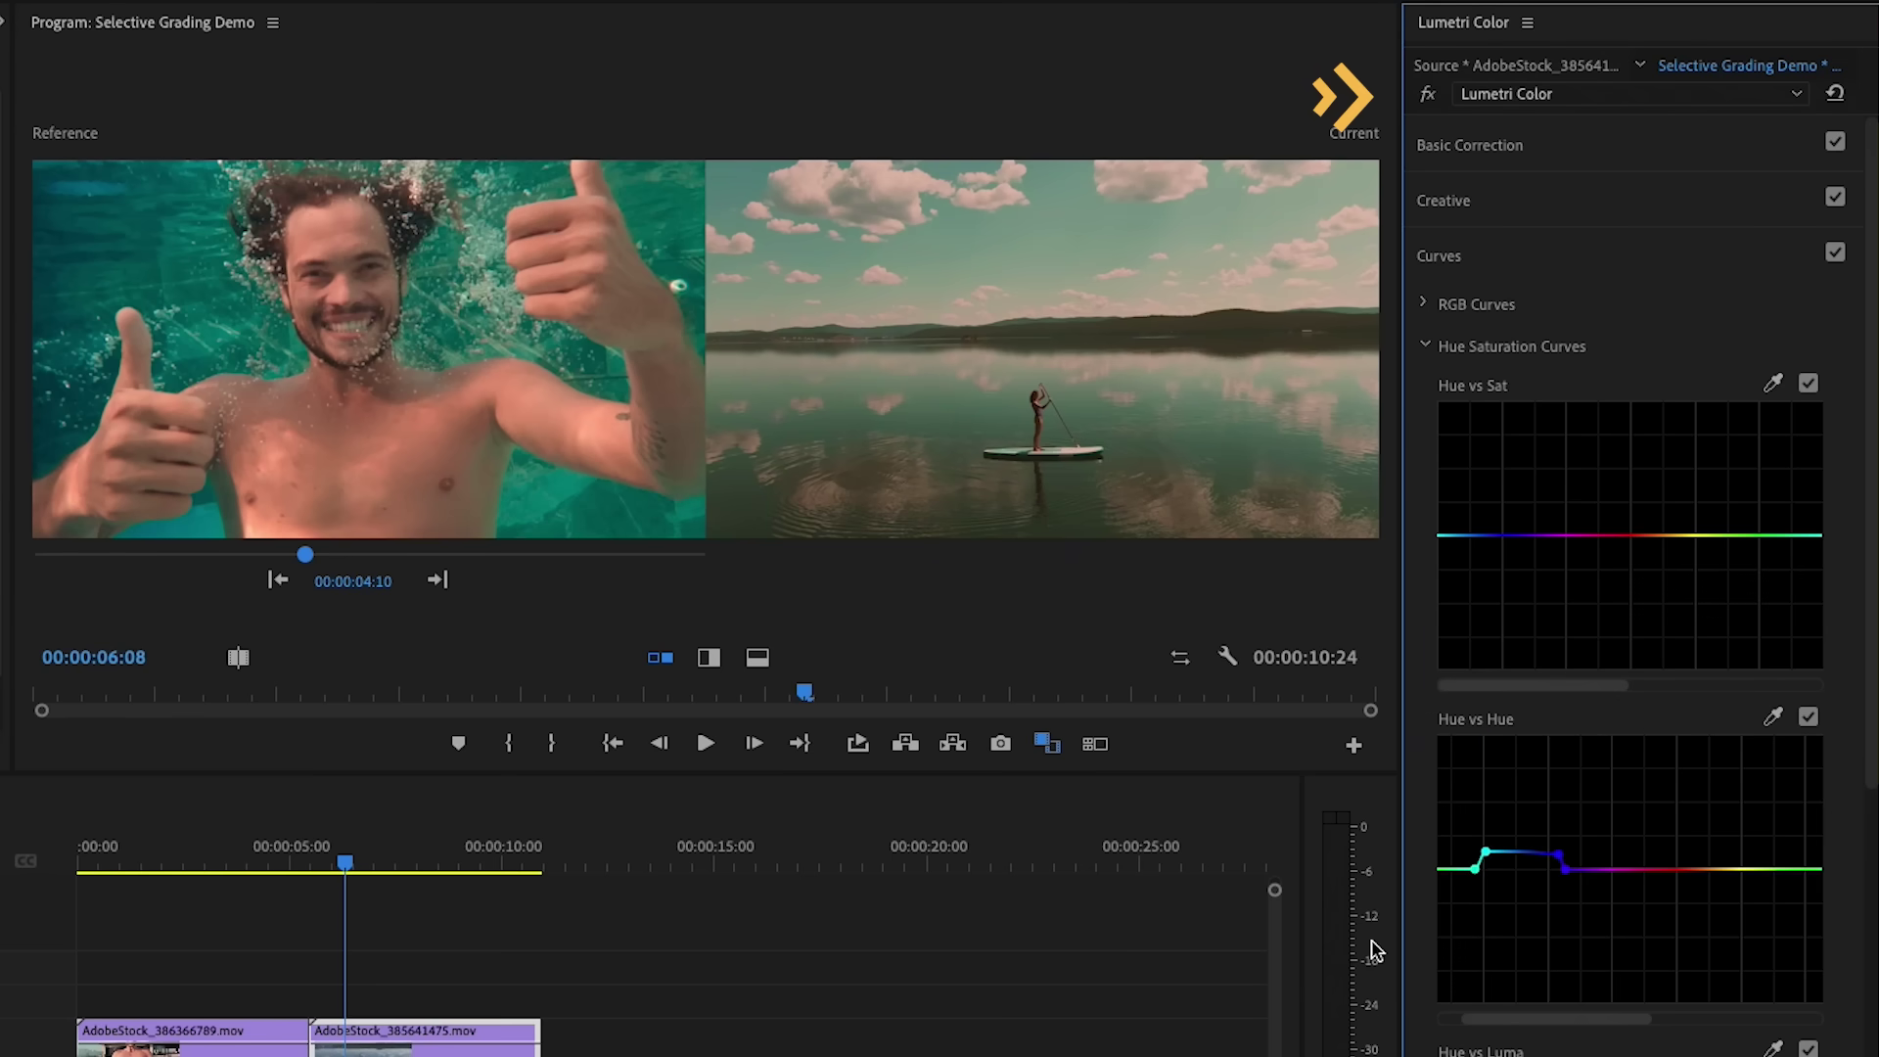
Toggle the Lumetri effect off and back on to compare the lake grade with the original
click(1429, 96)
click(1429, 96)
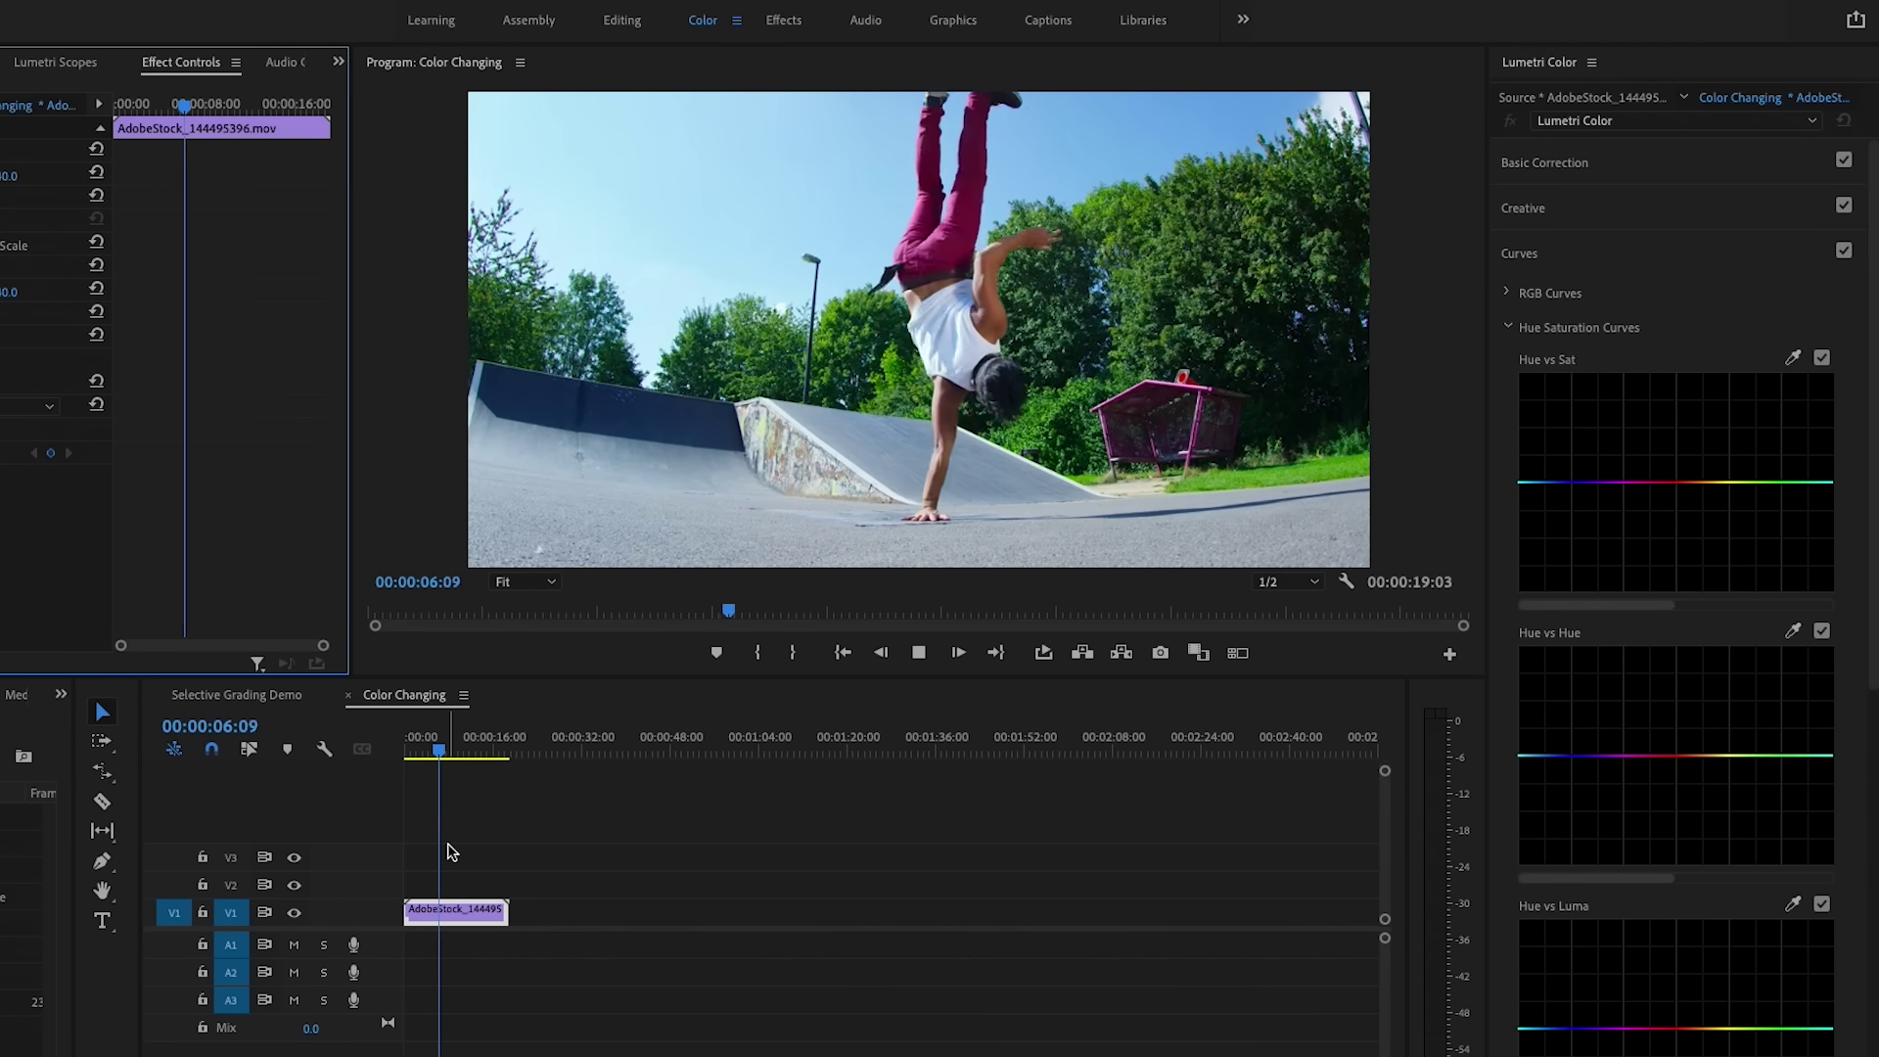
Sample the magenta pants on Hue vs Hue, raise that point to purple, and compare before/after
key(space)
click(1794, 633)
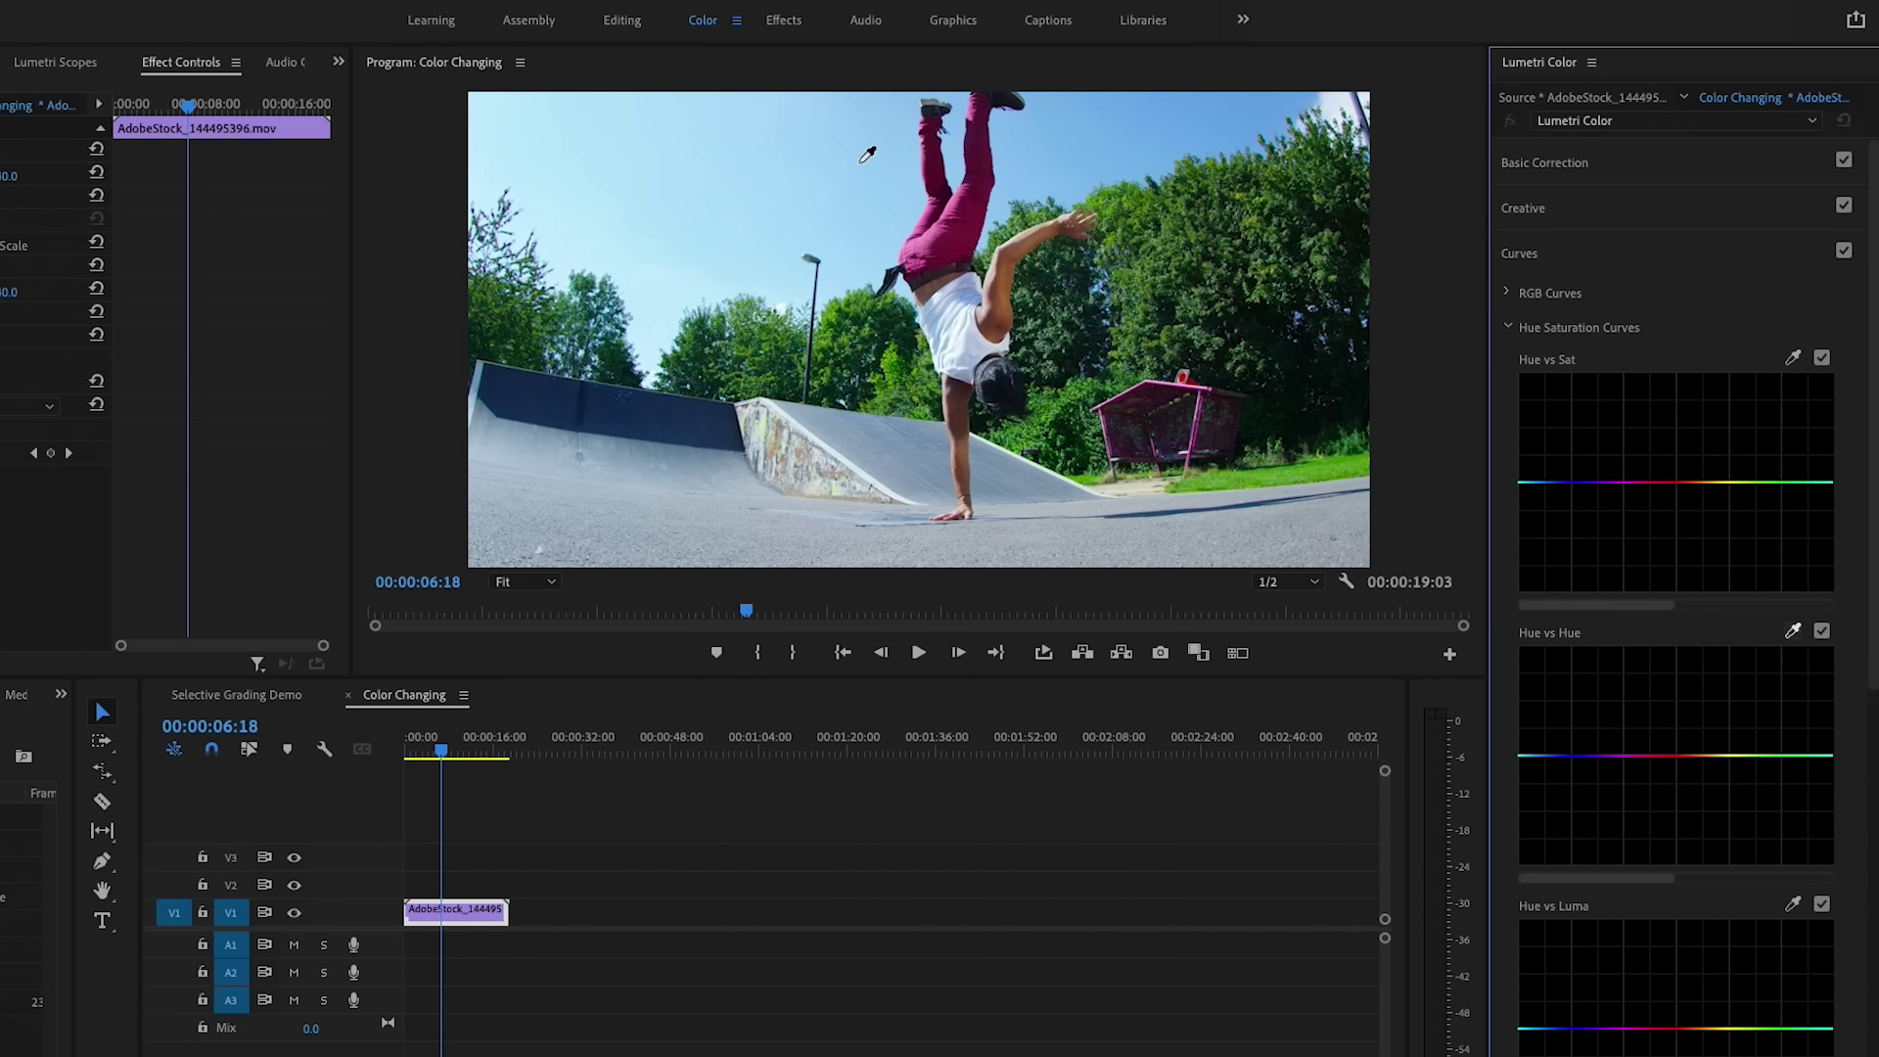
click(958, 228)
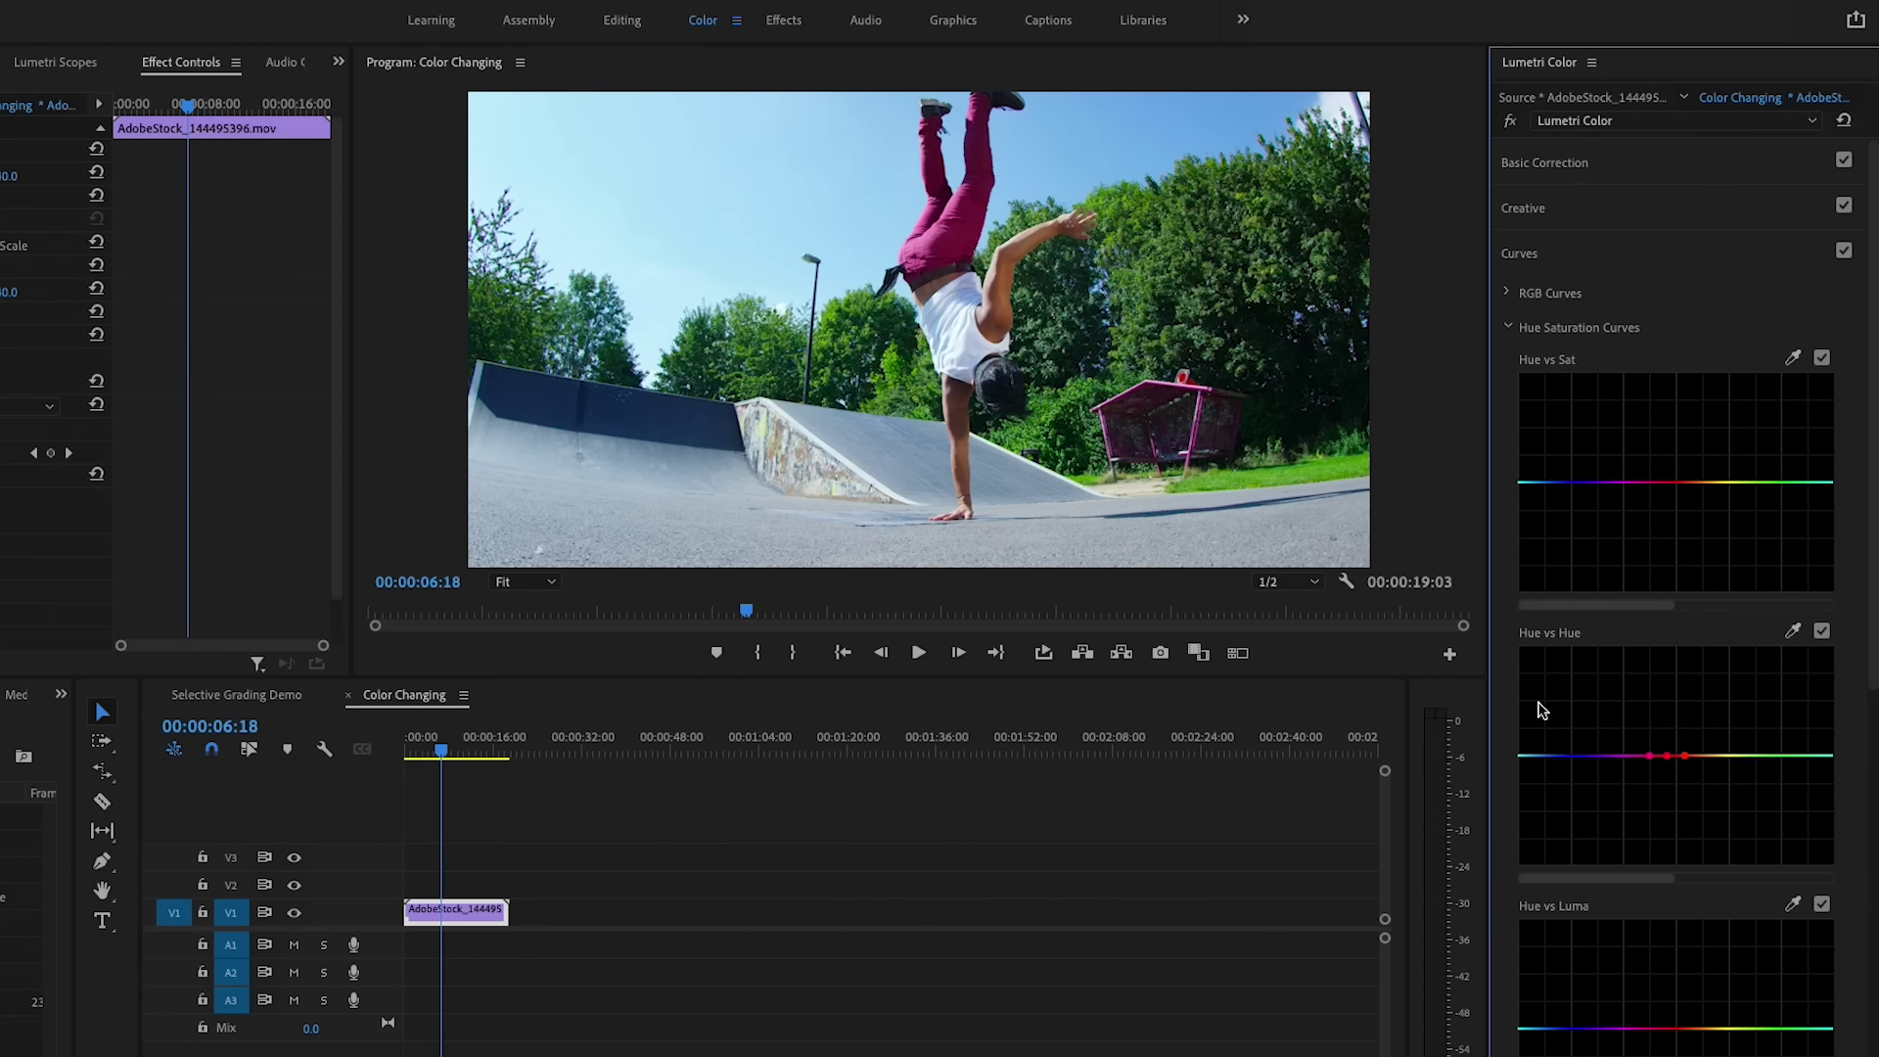
mouse_move(1649, 763)
mouse_down()
mouse_move(1632, 763)
mouse_move(1675, 722)
mouse_move(1637, 722)
mouse_up()
drag(1639, 722, 1635, 715)
click(1509, 121)
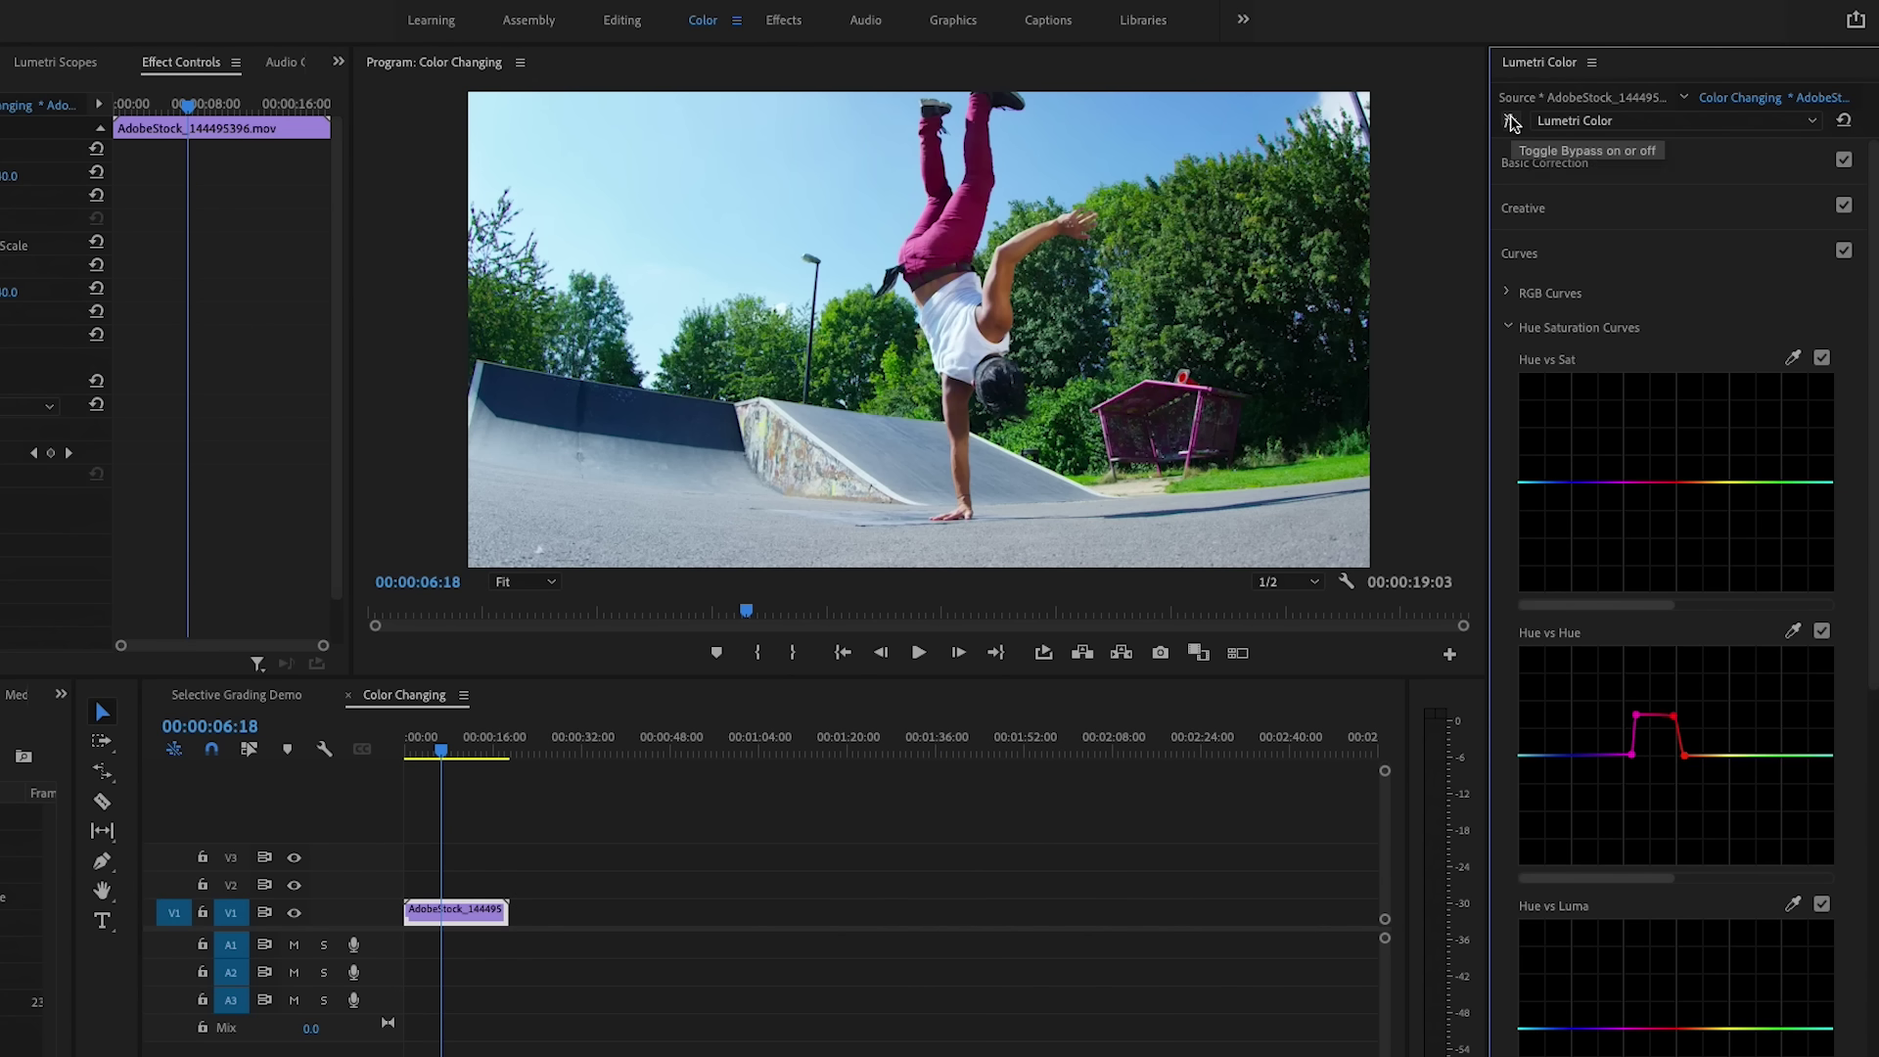
click(1509, 121)
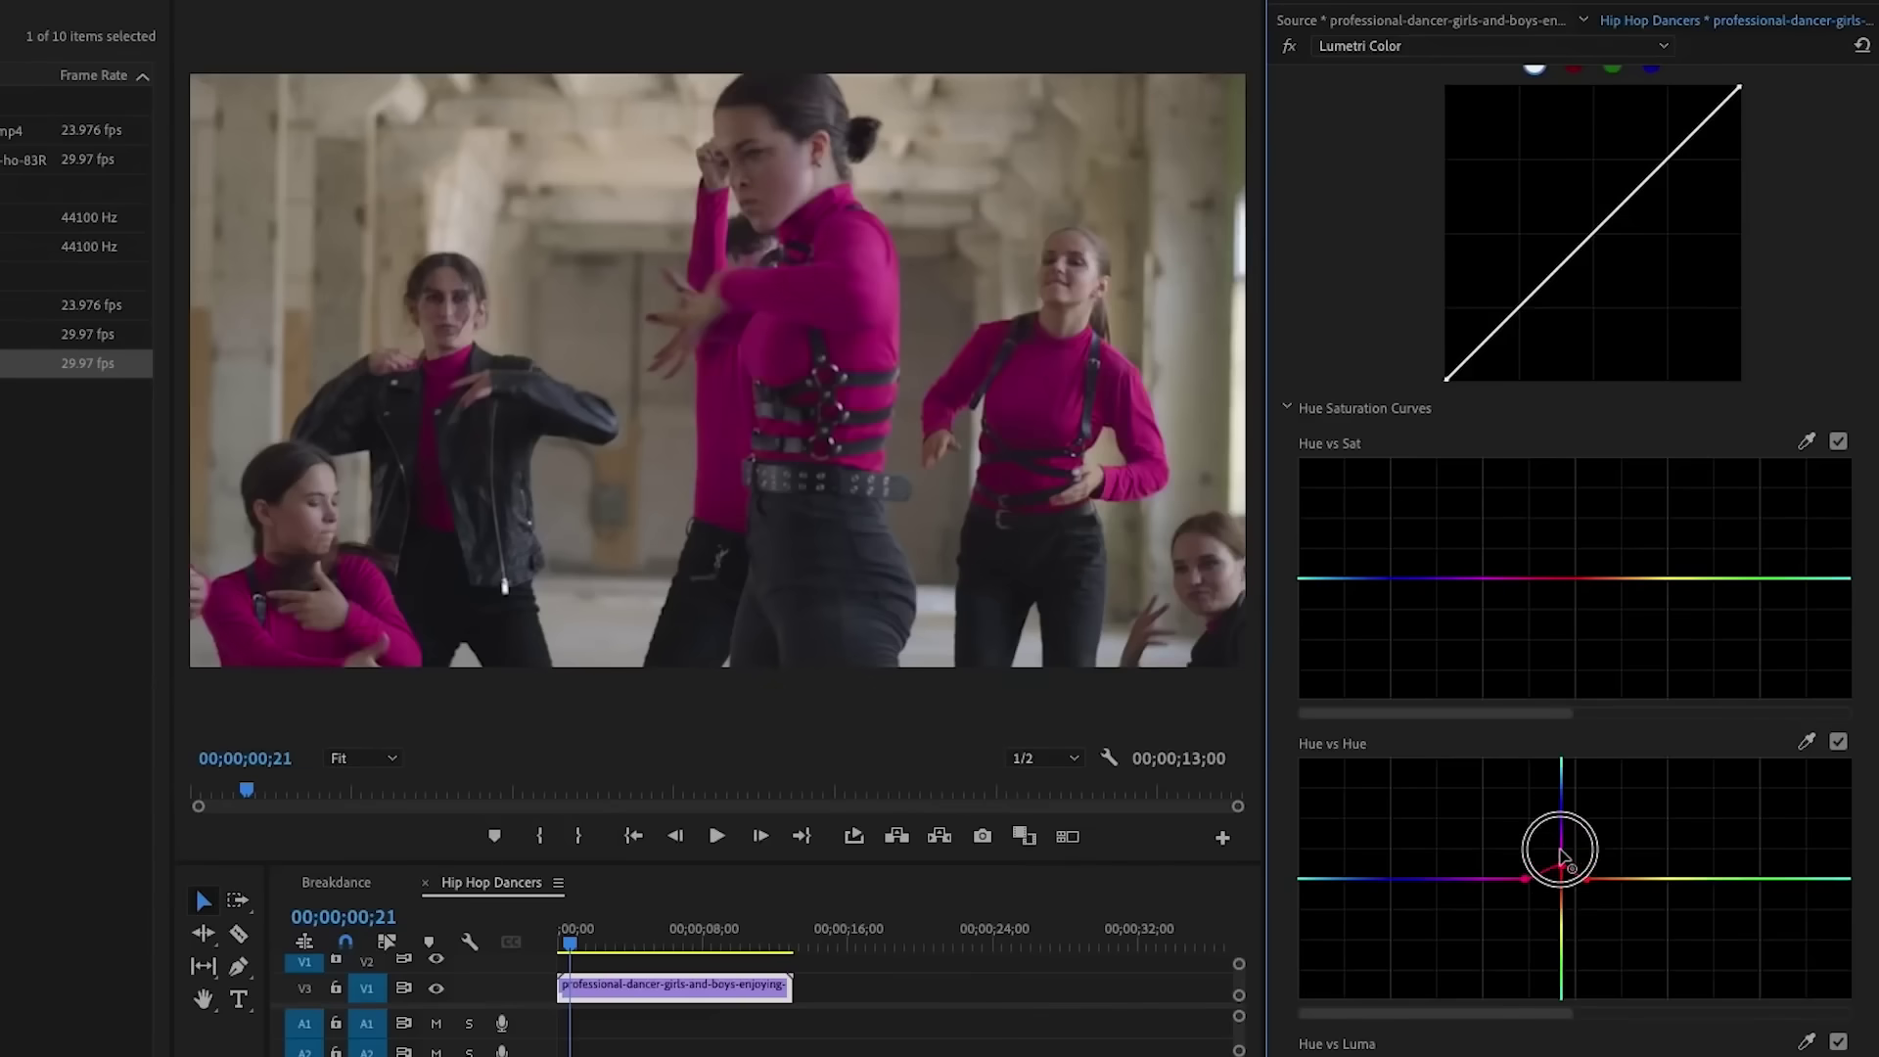
Lower the magenta Hue vs Hue point to turn the tops green; zoom the Program monitor to 150%
drag(1560, 839, 1560, 759)
click(362, 758)
click(367, 954)
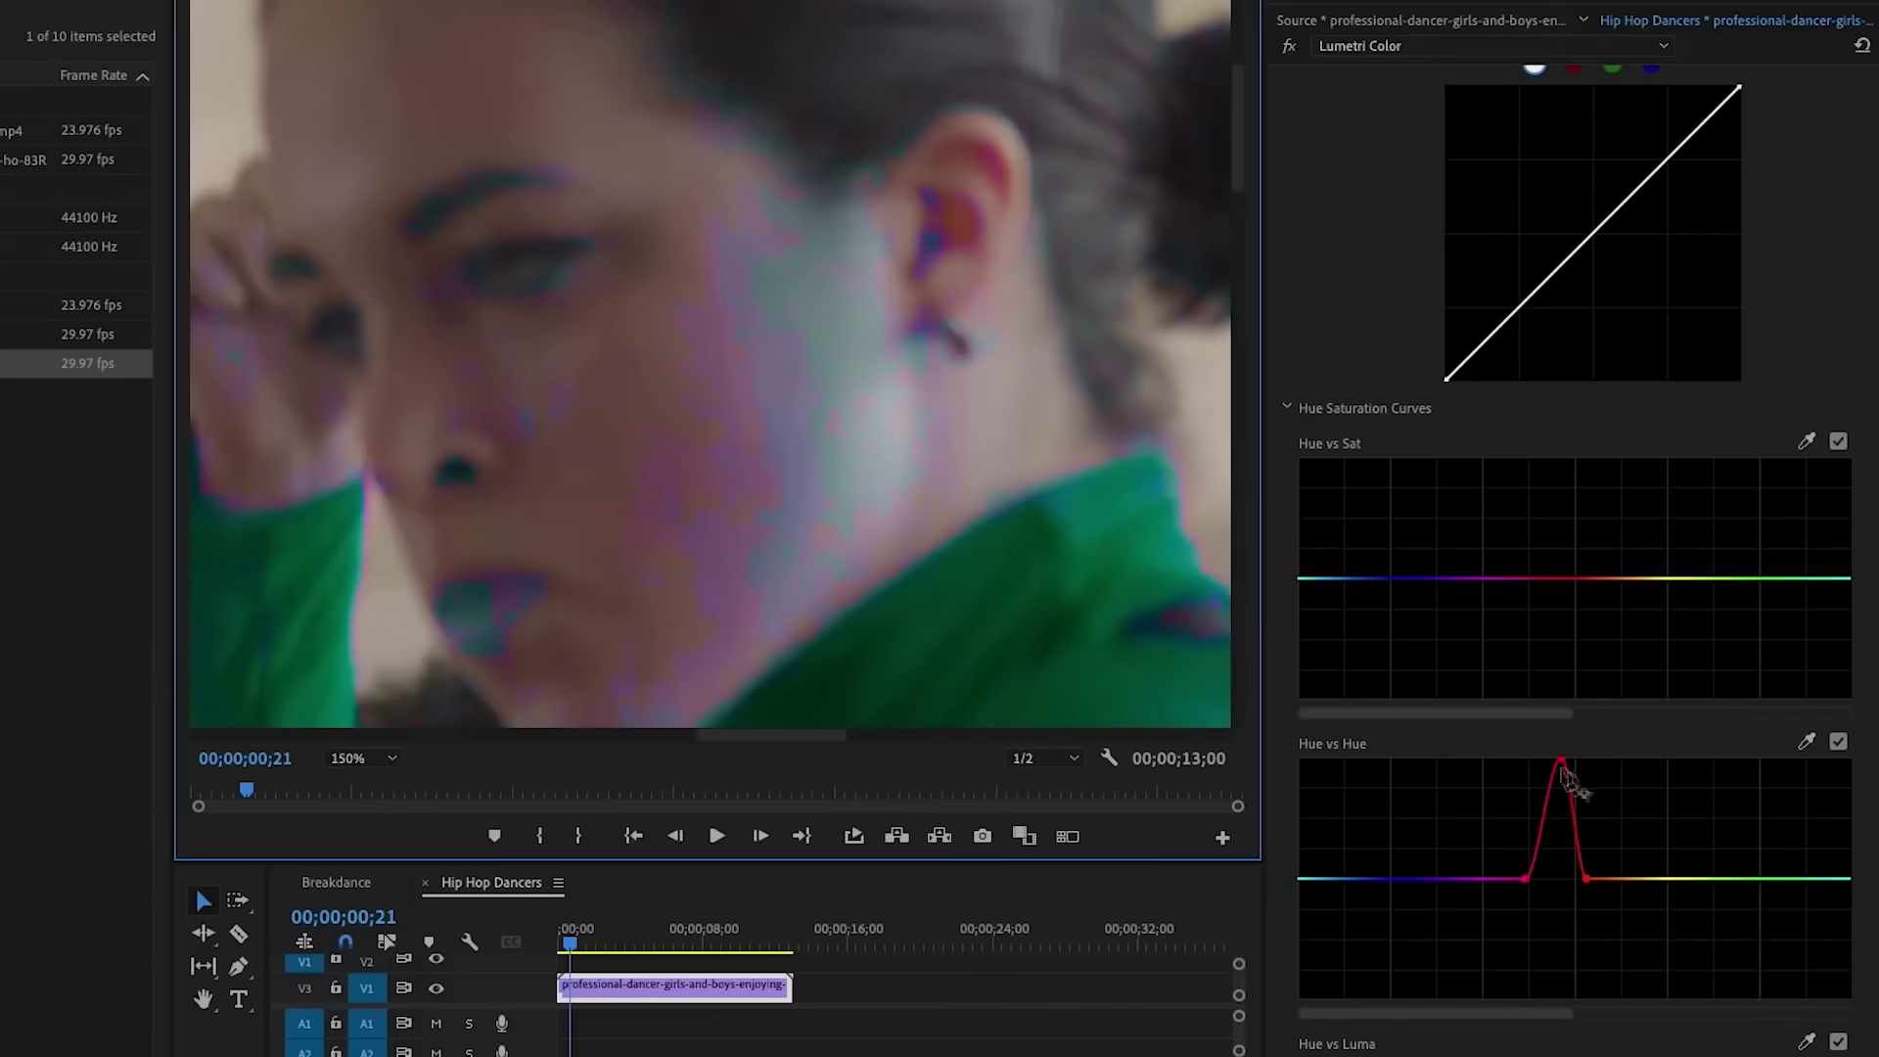